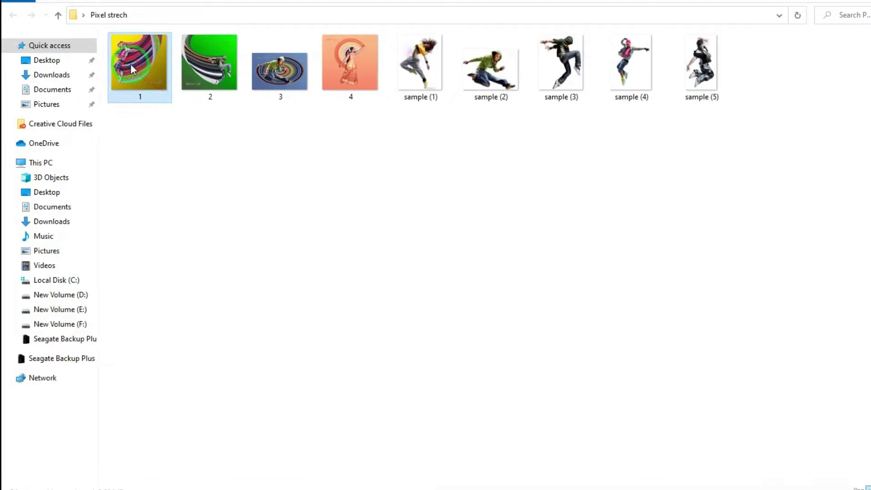
Preview the finished pixel stretch images 1 and 4 from the Pixel strech folder
{"action": "double_click", "coordinate": [130, 64]}
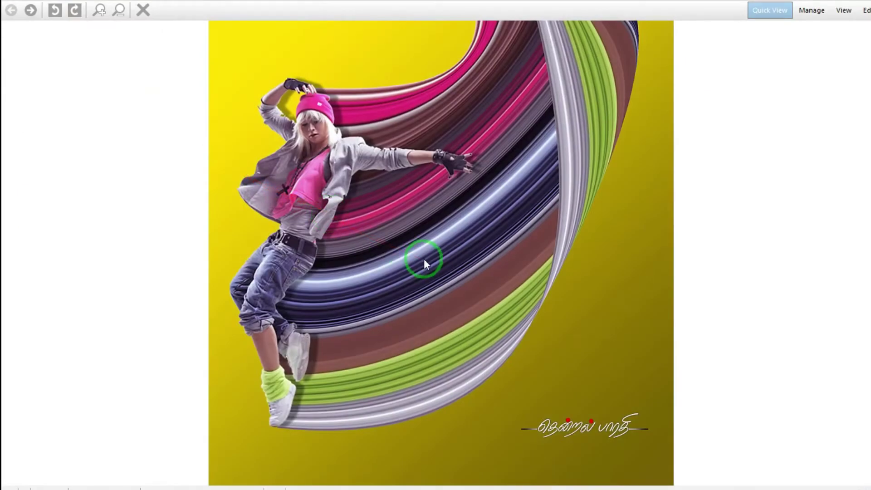
{"action": "left_click_drag", "start_coordinate": [358, 310], "coordinate": [568, 41]}
{"action": "key", "text": "Escape"}
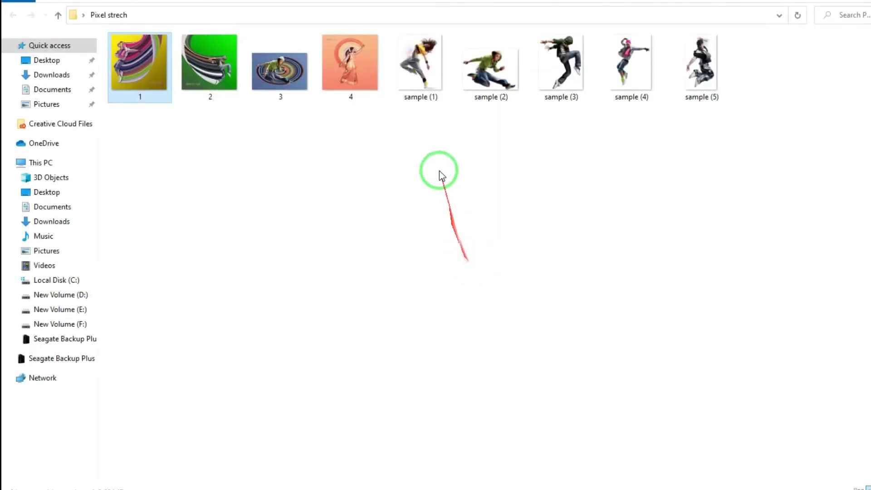
{"action": "double_click", "coordinate": [332, 64]}
{"action": "scroll", "coordinate": [470, 291], "scroll_direction": "down", "scroll_amount": 1}
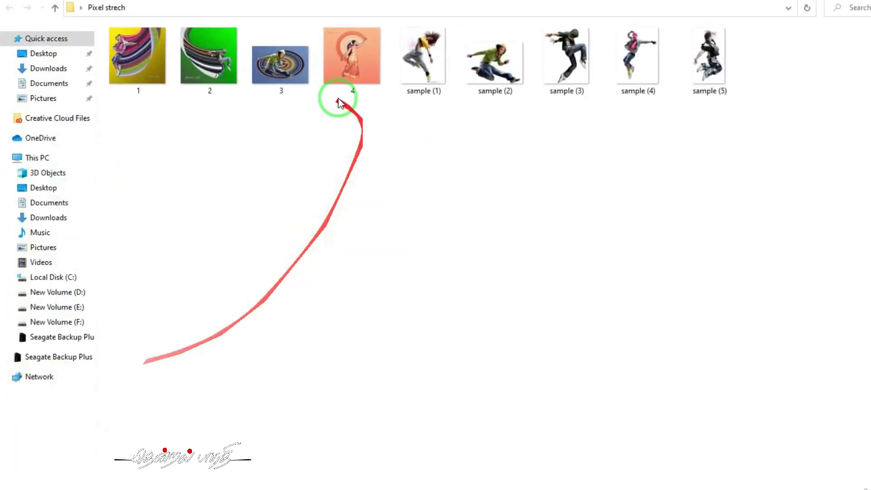
Browse from image 1 through the finished examples and sample photos to examine the stretch effects and source figures
{"action": "left_click", "coordinate": [164, 50]}
{"action": "key", "text": "space"}
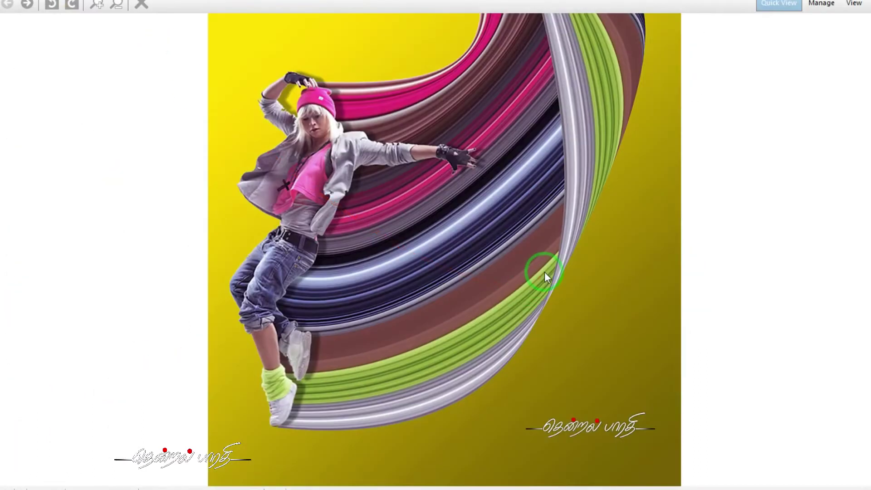
{"action": "scroll", "coordinate": [459, 187], "scroll_direction": "down", "scroll_amount": 2}
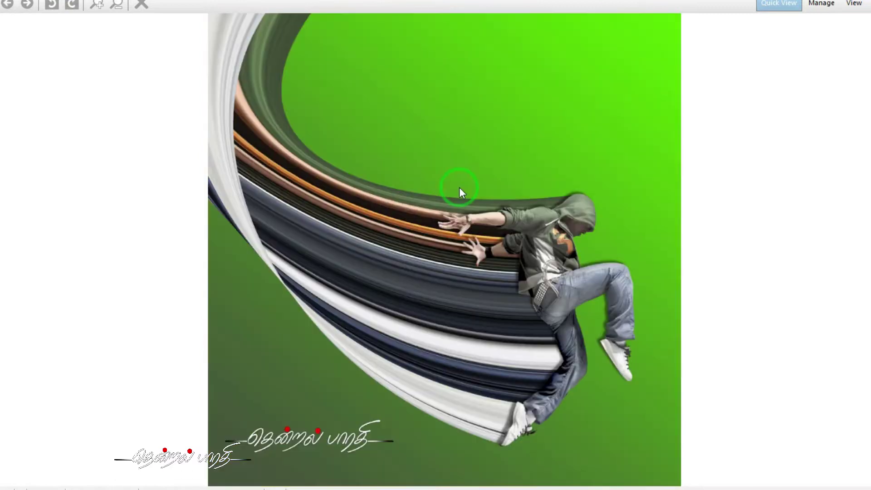
{"action": "key", "text": "Right"}
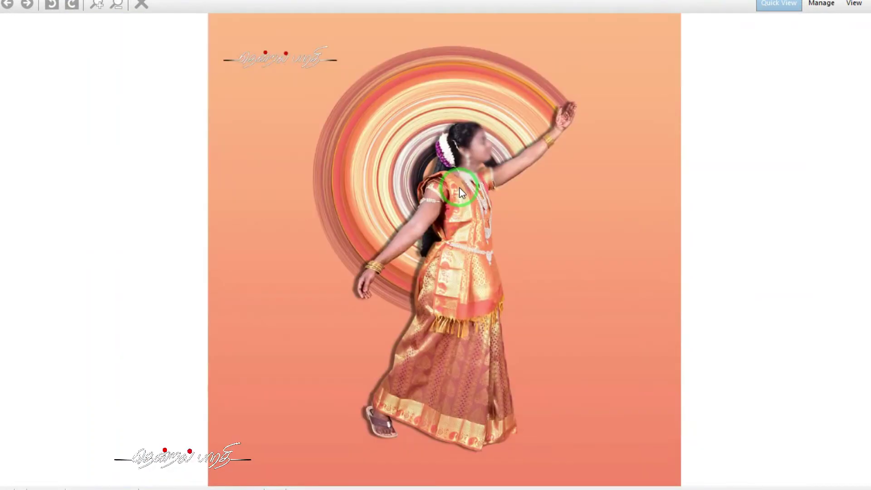
{"action": "key", "text": "Right"}
{"action": "key", "text": "Right"}
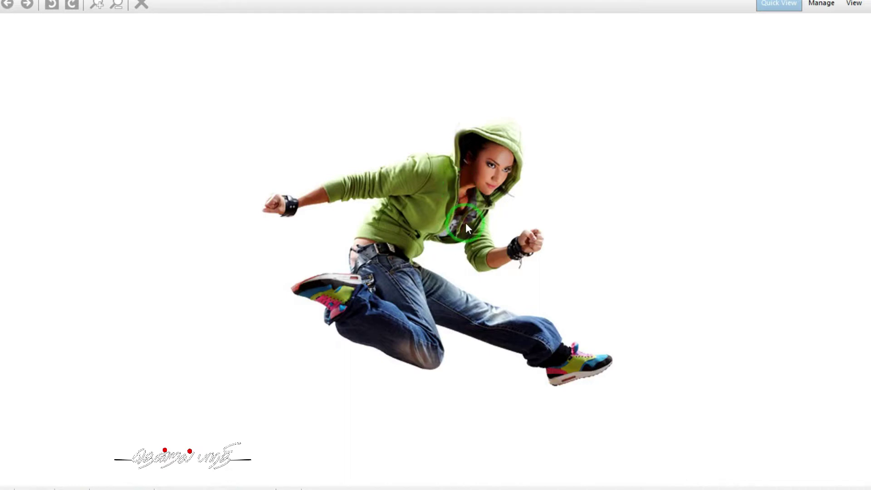
{"action": "key", "text": "Right"}
{"action": "key", "text": "Right"}
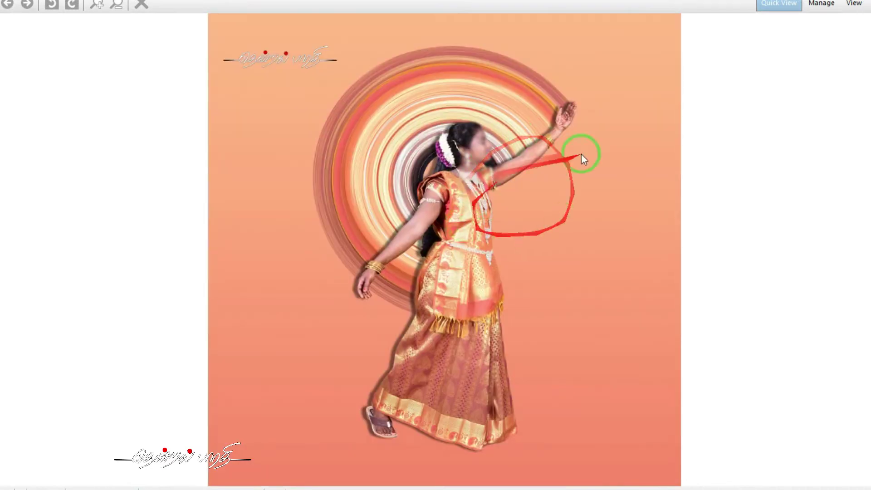
{"action": "key", "text": "Right"}
{"action": "key", "text": "Right"}
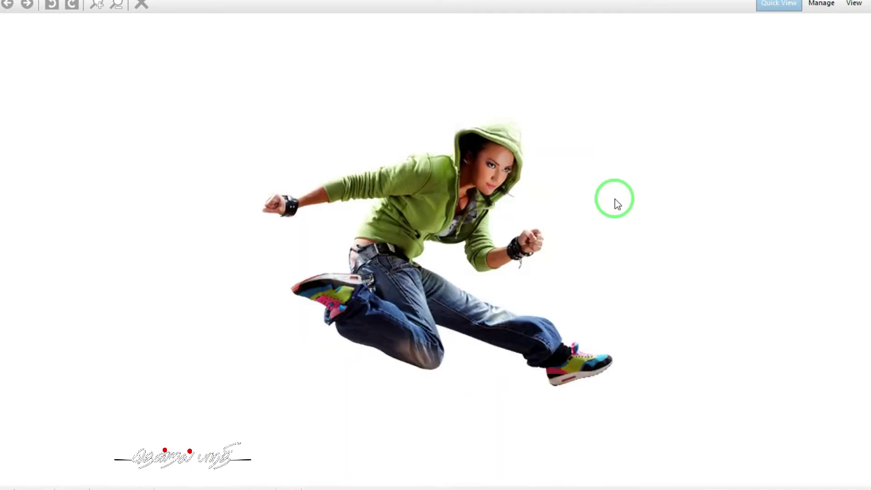
{"action": "key", "text": "Right"}
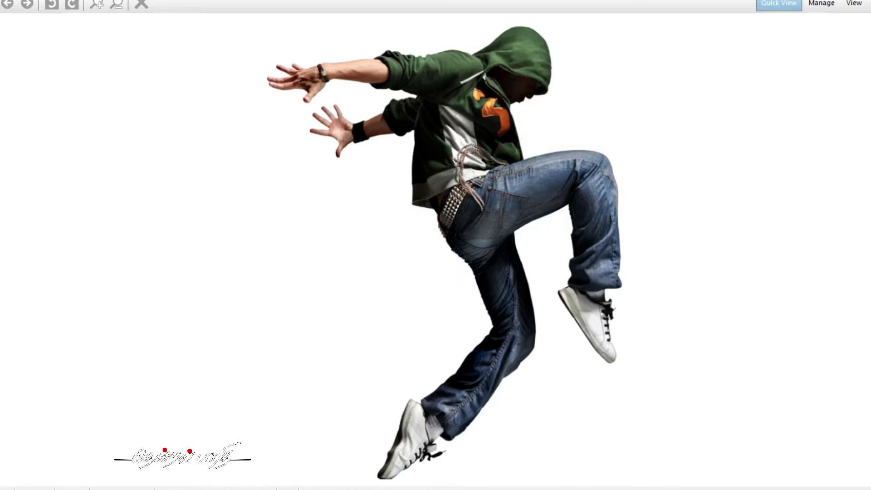
Switch to Photoshop and create a new 12 x 8 inch RGB document at 300 pixels/inch with white background contents
{"action": "left_click", "coordinate": [865, 1]}
{"action": "left_click", "coordinate": [501, 488]}
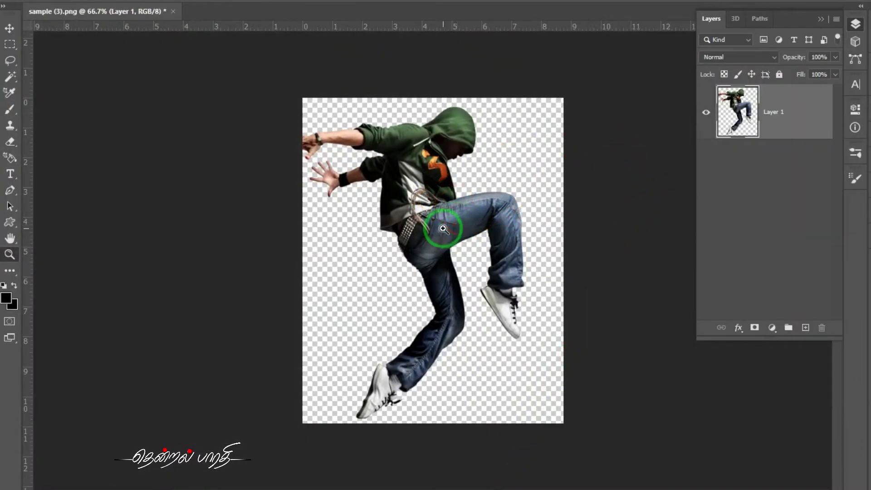
{"action": "left_click", "coordinate": [430, 236]}
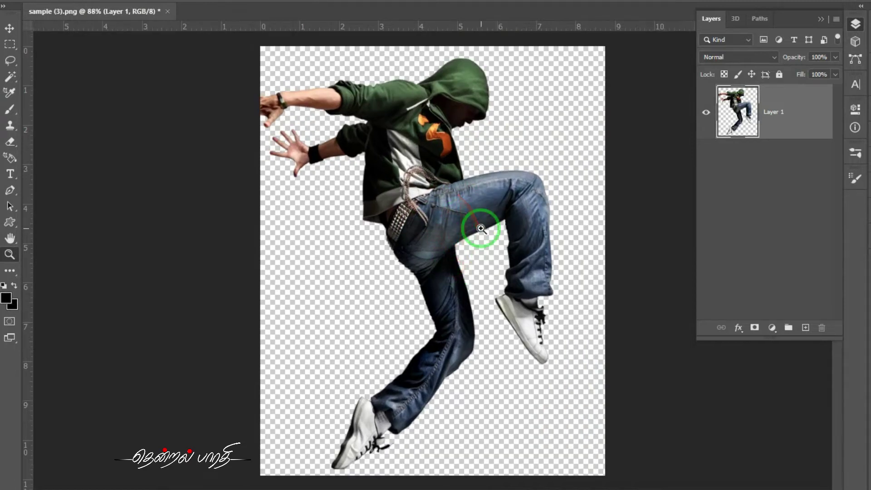
{"action": "key", "text": "v"}
{"action": "mouse_move", "coordinate": [427, 203]}
{"action": "left_mouse_down"}
{"action": "mouse_move", "coordinate": [451, 212]}
{"action": "mouse_move", "coordinate": [447, 202]}
{"action": "mouse_move", "coordinate": [457, 217]}
{"action": "mouse_move", "coordinate": [440, 213]}
{"action": "left_mouse_up"}
{"action": "key", "text": "ctrl+n"}
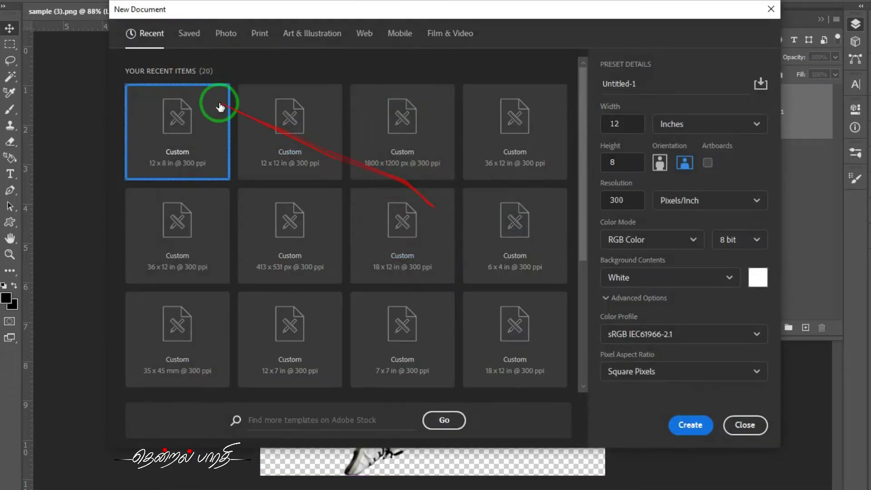
{"action": "left_click", "coordinate": [689, 426]}
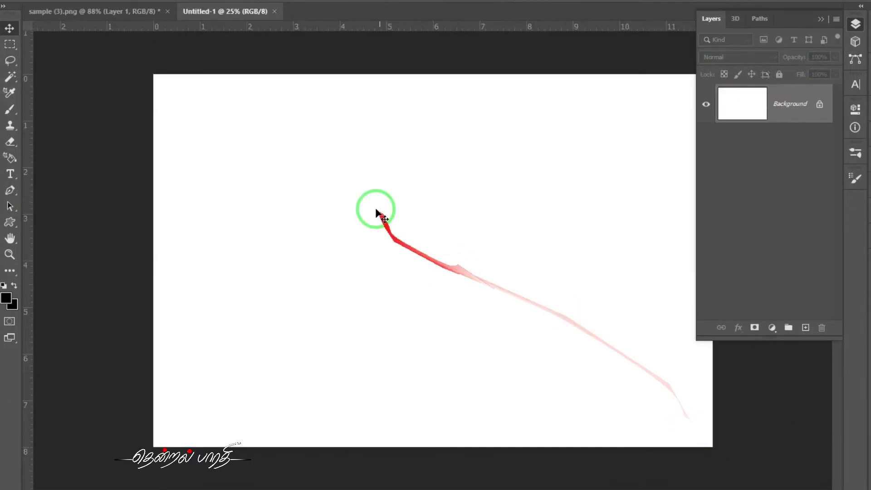
Bring the hooded dancer from sample (3).png into the new document, enlarged right of centre on a layer named subject
{"action": "left_click", "coordinate": [125, 12]}
{"action": "left_click_drag", "start_coordinate": [459, 242], "coordinate": [504, 271]}
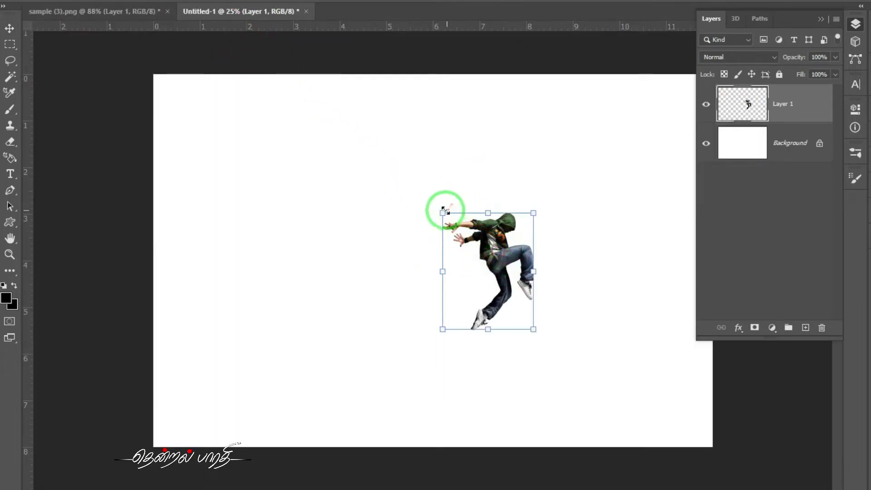
{"action": "left_click_drag", "start_coordinate": [443, 212], "coordinate": [384, 137]}
{"action": "left_click_drag", "start_coordinate": [482, 195], "coordinate": [547, 235]}
{"action": "key", "text": "Return"}
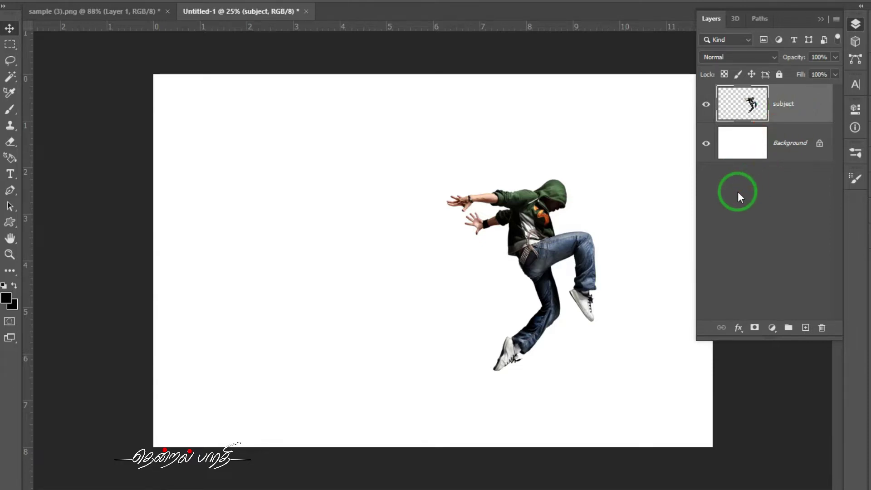
Copy a narrow vertical strip through the dancer's hood to its own layer and move it into the empty area beside the figure
{"action": "left_click_drag", "start_coordinate": [644, 263], "coordinate": [491, 98]}
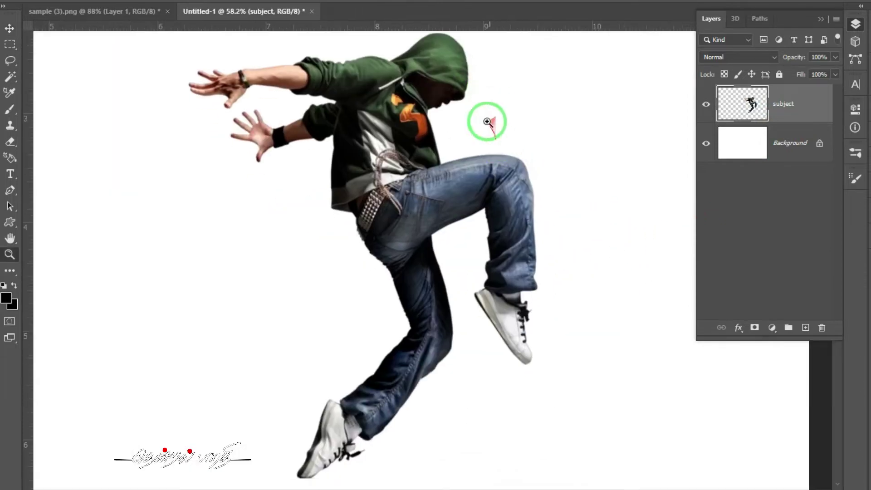
{"action": "left_click", "coordinate": [802, 108]}
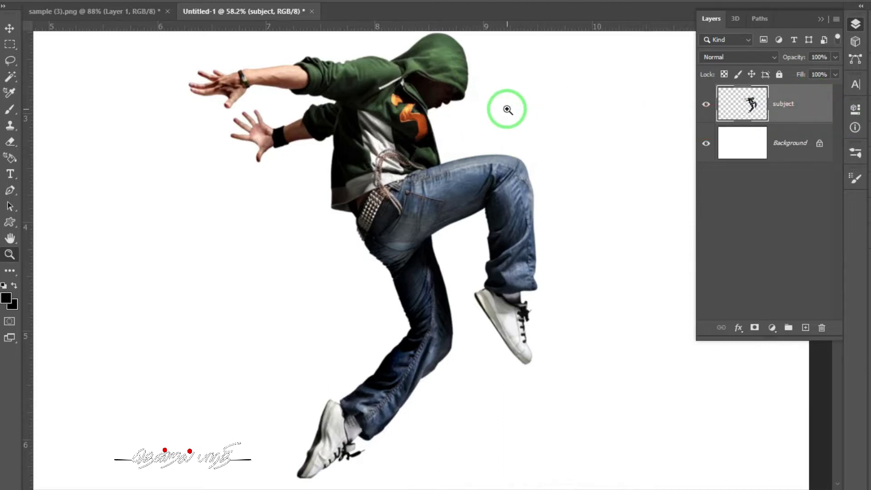
{"action": "key", "text": "m"}
{"action": "left_click_drag", "start_coordinate": [467, 57], "coordinate": [480, 96]}
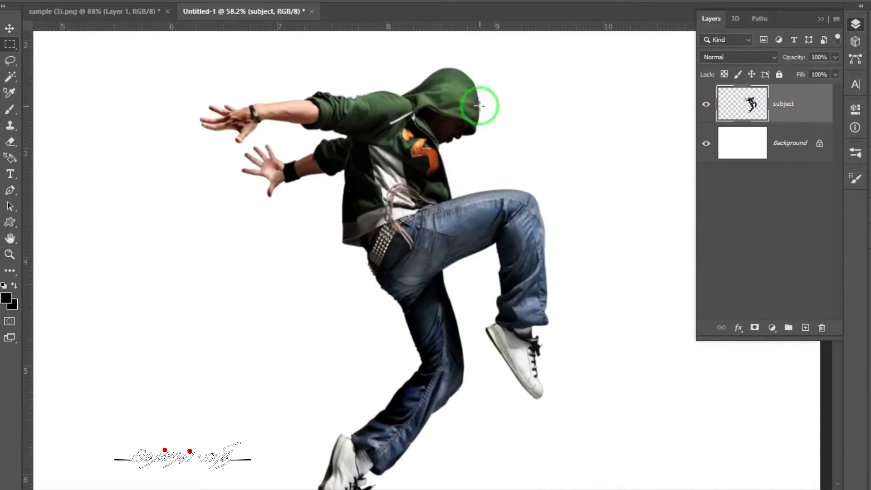
{"action": "left_click_drag", "start_coordinate": [405, 68], "coordinate": [410, 487]}
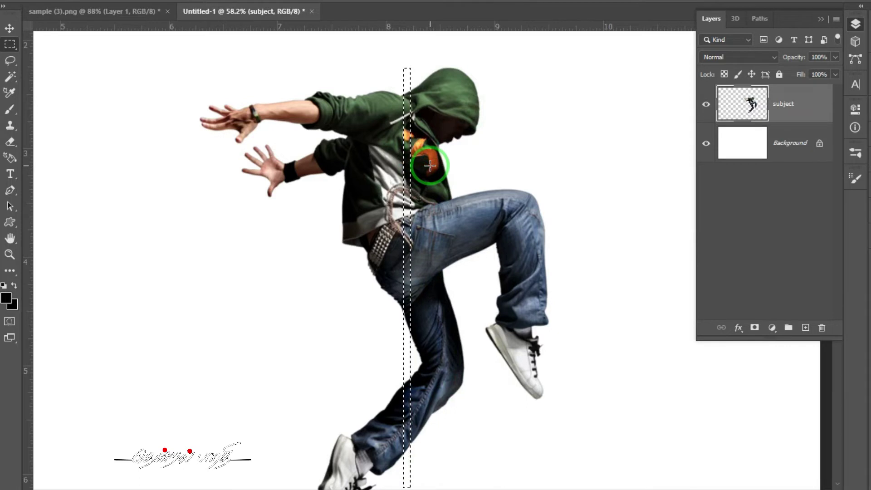
{"action": "left_click_drag", "start_coordinate": [446, 56], "coordinate": [450, 141]}
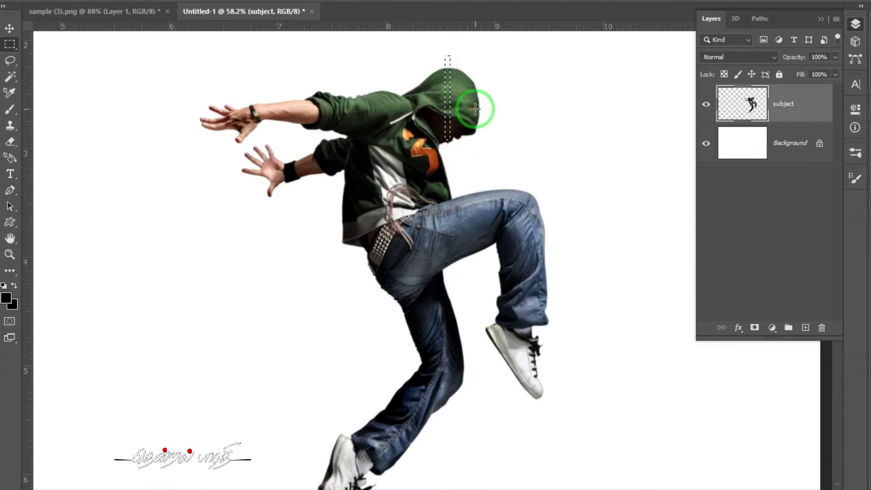
{"action": "key", "text": "ctrl+j"}
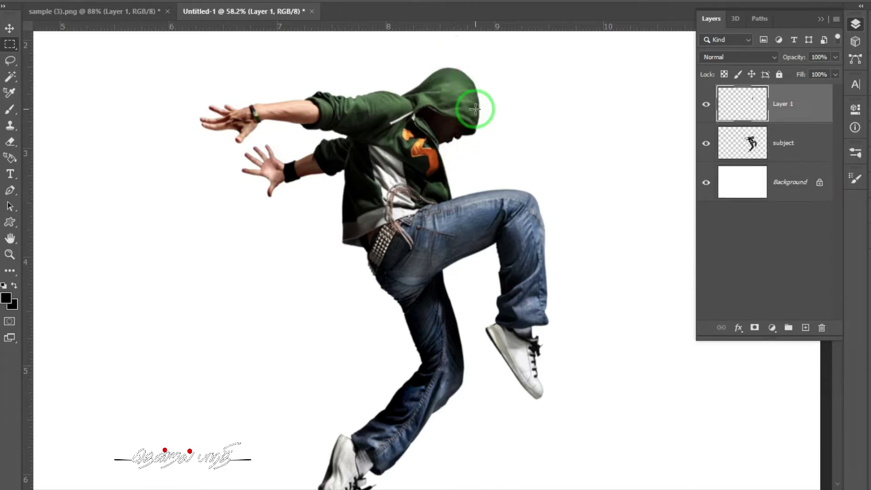
{"action": "left_click_drag", "start_coordinate": [445, 113], "coordinate": [622, 107]}
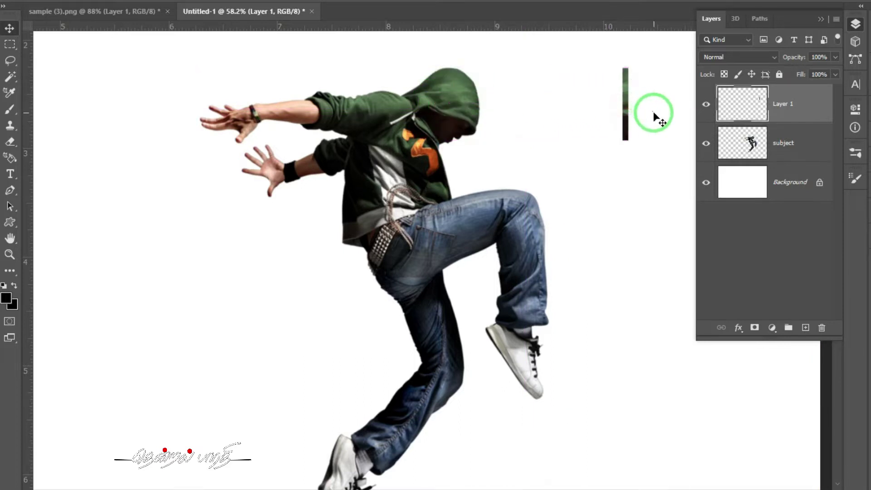
Copy a narrow vertical strip through the dancer's forearms from the subject layer and align it with the hood strip
{"action": "left_click", "coordinate": [304, 119]}
{"action": "key", "text": "m"}
{"action": "left_click_drag", "start_coordinate": [302, 86], "coordinate": [307, 204]}
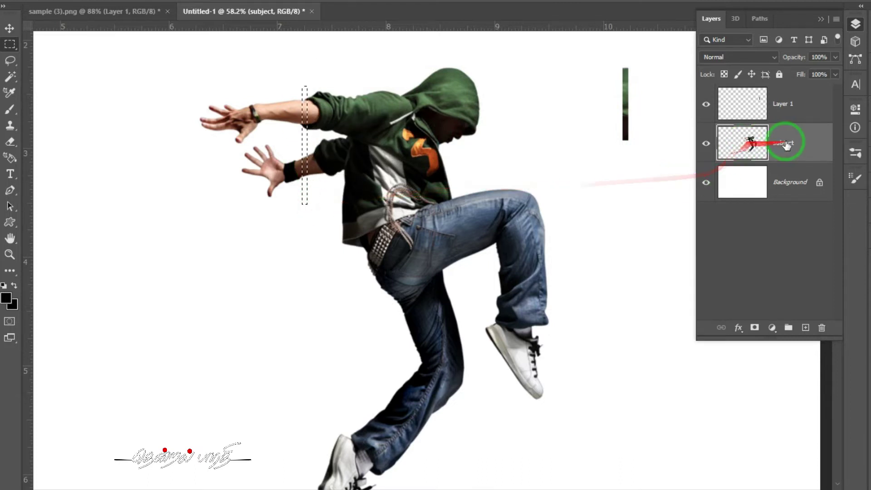
{"action": "key", "text": "ctrl+j"}
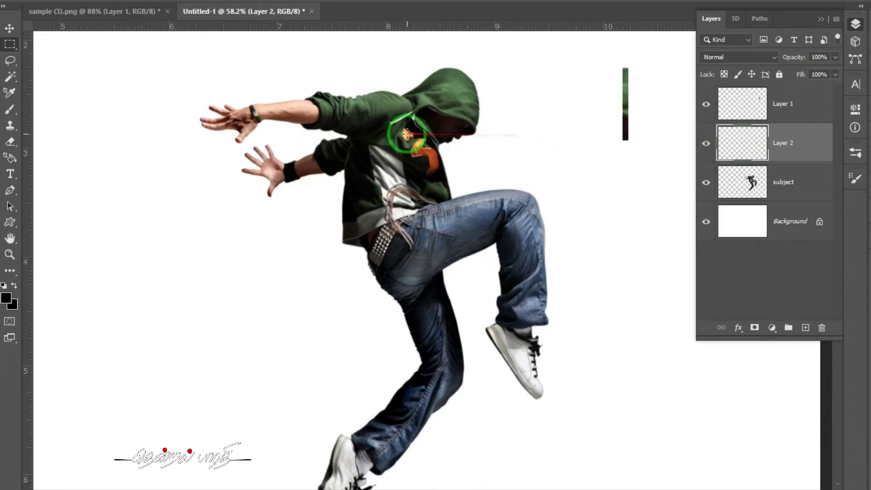
{"action": "left_click_drag", "start_coordinate": [300, 138], "coordinate": [620, 159]}
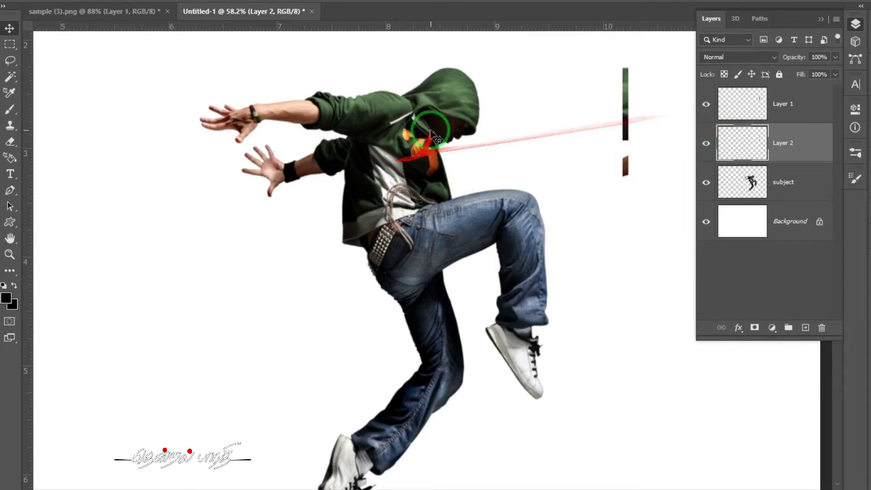
Copy a narrow vertical strip through the torso and belt from the subject layer and add it to the strip column
{"action": "key", "text": "m"}
{"action": "left_click_drag", "start_coordinate": [397, 113], "coordinate": [399, 277]}
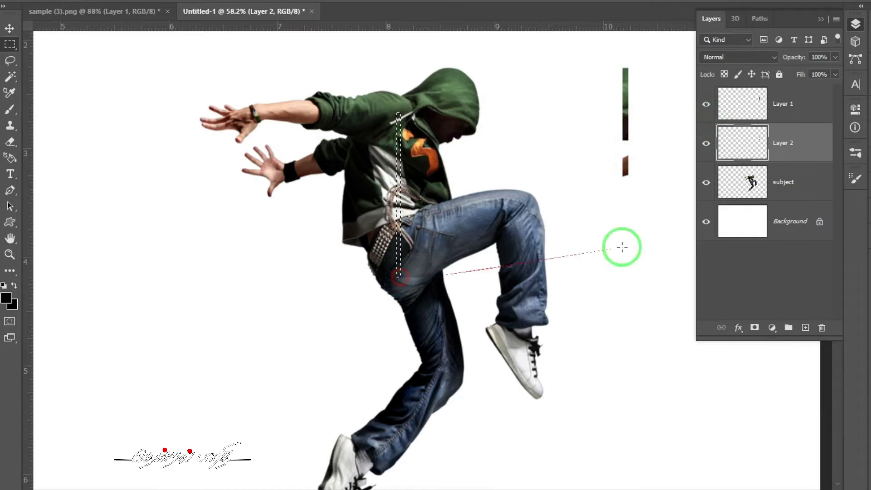
{"action": "left_click", "coordinate": [789, 187]}
{"action": "key", "text": "ctrl+j"}
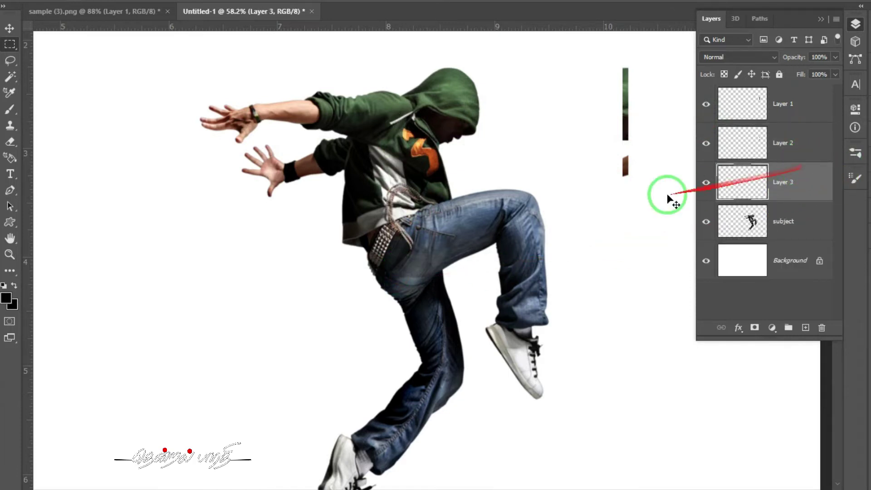
{"action": "key", "text": "v"}
{"action": "left_click_drag", "start_coordinate": [391, 247], "coordinate": [619, 247]}
Raise the forearm strip's layer above the hood strip's layer
{"action": "left_click_drag", "start_coordinate": [630, 178], "coordinate": [657, 182]}
{"action": "right_click", "coordinate": [590, 193]}
{"action": "left_click", "coordinate": [605, 199]}
{"action": "key", "text": "ctrl+]"}
Copy a narrow vertical strip of the jeans from hip to lower leg and place it beneath the torso strip
{"action": "left_click_drag", "start_coordinate": [457, 227], "coordinate": [437, 177]}
{"action": "key", "text": "m"}
{"action": "left_click_drag", "start_coordinate": [247, 46], "coordinate": [256, 458]}
{"action": "left_click", "coordinate": [787, 221]}
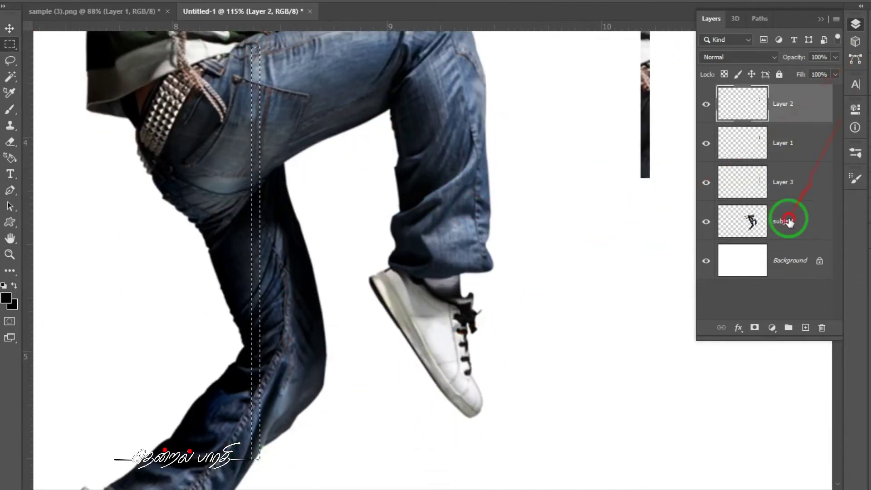
{"action": "key", "text": "ctrl+j"}
{"action": "key", "text": "v"}
{"action": "left_click_drag", "start_coordinate": [267, 290], "coordinate": [651, 293]}
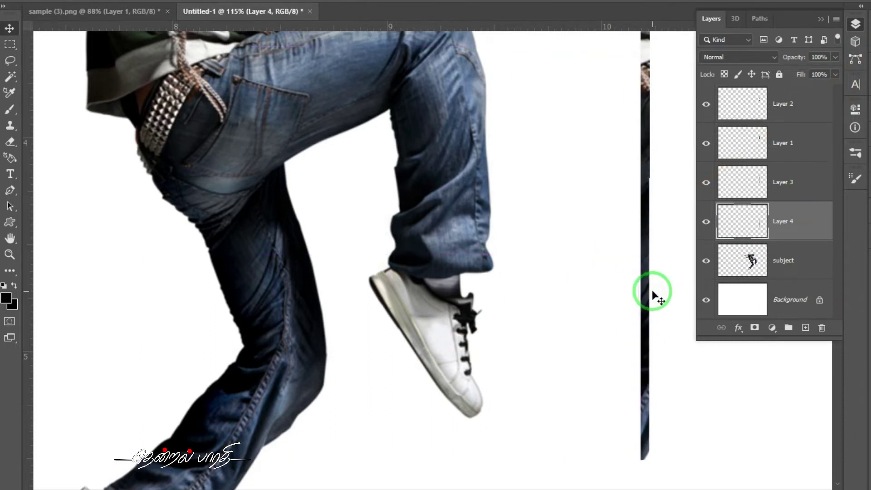
Copy a narrow strip through the raised foot from the subject layer, add it to the column and bring it to the front
{"action": "left_click_drag", "start_coordinate": [518, 431], "coordinate": [373, 332]}
{"action": "key", "text": "m"}
{"action": "mouse_move", "coordinate": [281, 128]}
{"action": "left_mouse_down"}
{"action": "mouse_move", "coordinate": [313, 284]}
{"action": "mouse_move", "coordinate": [287, 350]}
{"action": "left_mouse_up"}
{"action": "left_click_drag", "start_coordinate": [281, 248], "coordinate": [497, 235]}
{"action": "left_click", "coordinate": [794, 267]}
{"action": "key", "text": "ctrl+j"}
{"action": "key", "text": "v"}
{"action": "key", "text": "ctrl+shift+]"}
{"action": "left_click_drag", "start_coordinate": [373, 278], "coordinate": [406, 262]}
Copy a narrow vertical strip through the standing leg's lower trouser and move it to the strip column
{"action": "scroll", "coordinate": [392, 292], "scroll_direction": "left", "scroll_amount": 3}
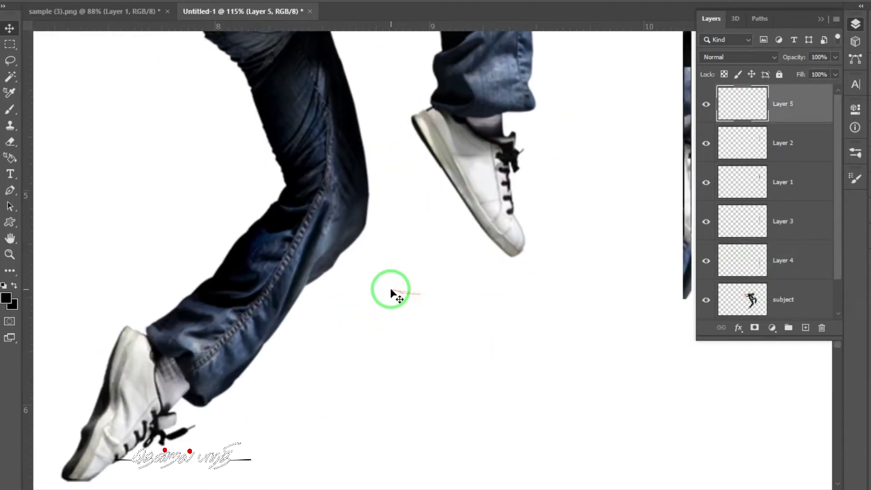
{"action": "key", "text": "m"}
{"action": "left_click_drag", "start_coordinate": [257, 224], "coordinate": [264, 411]}
{"action": "scroll", "coordinate": [499, 318], "scroll_direction": "right", "scroll_amount": 2}
{"action": "left_click", "coordinate": [811, 300]}
{"action": "key", "text": "ctrl+j"}
{"action": "key", "text": "v"}
{"action": "left_click_drag", "start_coordinate": [169, 352], "coordinate": [595, 351]}
Copy a narrow strip from the standing foot area of the subject layer and extend the column downward with it
{"action": "left_click_drag", "start_coordinate": [447, 310], "coordinate": [511, 247]}
{"action": "key", "text": "m"}
{"action": "left_click_drag", "start_coordinate": [173, 233], "coordinate": [182, 377]}
{"action": "scroll", "coordinate": [792, 272], "scroll_direction": "down", "scroll_amount": 3}
{"action": "left_click", "coordinate": [791, 264]}
{"action": "key", "text": "ctrl+j"}
{"action": "key", "text": "v"}
{"action": "left_click_drag", "start_coordinate": [186, 316], "coordinate": [669, 337]}
Copy another narrow strip of the standing foot's shoe, align it in the column and bring its layer to the front
{"action": "left_click", "coordinate": [791, 302]}
{"action": "left_click_drag", "start_coordinate": [287, 344], "coordinate": [308, 291]}
{"action": "key", "text": "m"}
{"action": "left_click_drag", "start_coordinate": [120, 204], "coordinate": [128, 389]}
{"action": "key", "text": "ctrl+j"}
{"action": "key", "text": "v"}
{"action": "mouse_move", "coordinate": [135, 348]}
{"action": "left_mouse_down"}
{"action": "mouse_move", "coordinate": [633, 350]}
{"action": "mouse_move", "coordinate": [469, 342]}
{"action": "left_mouse_up"}
{"action": "left_click_drag", "start_coordinate": [462, 306], "coordinate": [519, 305]}
{"action": "key", "text": "ctrl+shift+]"}
Complete the column's lower end with one more narrow strip copied from the subject's standing foot, brought to the front
{"action": "left_click_drag", "start_coordinate": [149, 312], "coordinate": [467, 252]}
{"action": "key", "text": "m"}
{"action": "left_click_drag", "start_coordinate": [236, 204], "coordinate": [246, 350]}
{"action": "scroll", "coordinate": [794, 249], "scroll_direction": "down", "scroll_amount": 2}
{"action": "left_click", "coordinate": [793, 258]}
{"action": "key", "text": "ctrl+j"}
{"action": "key", "text": "v"}
{"action": "mouse_move", "coordinate": [305, 315]}
{"action": "left_mouse_down"}
{"action": "mouse_move", "coordinate": [546, 310]}
{"action": "mouse_move", "coordinate": [123, 324]}
{"action": "left_mouse_up"}
{"action": "left_click_drag", "start_coordinate": [64, 338], "coordinate": [423, 339]}
{"action": "key", "text": "ctrl+shift+]"}
Examine the assembled strip column from its green upper end to its white lower end
{"action": "key", "text": "z"}
{"action": "left_click_drag", "start_coordinate": [586, 142], "coordinate": [546, 140]}
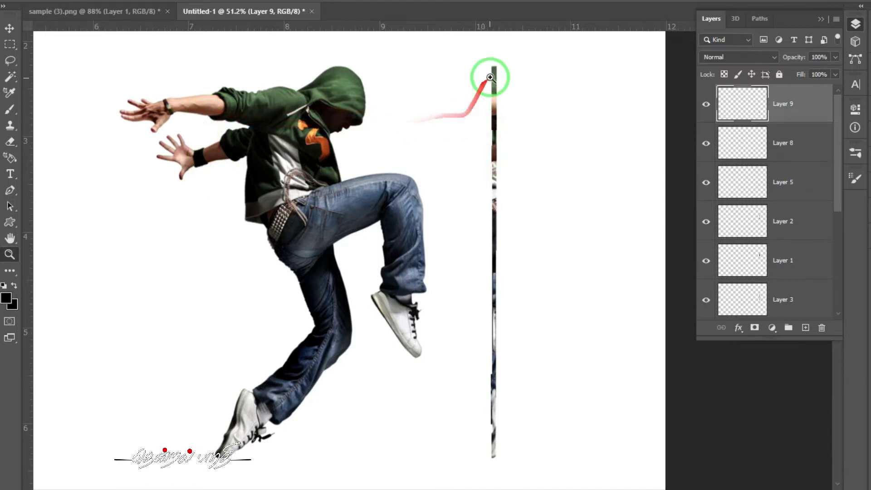
{"action": "left_click_drag", "start_coordinate": [492, 84], "coordinate": [499, 89]}
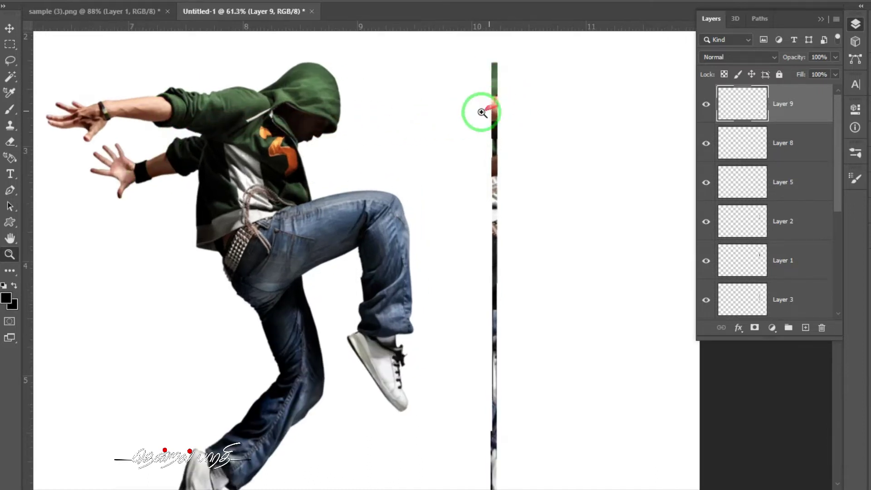
{"action": "left_click_drag", "start_coordinate": [512, 321], "coordinate": [442, 213]}
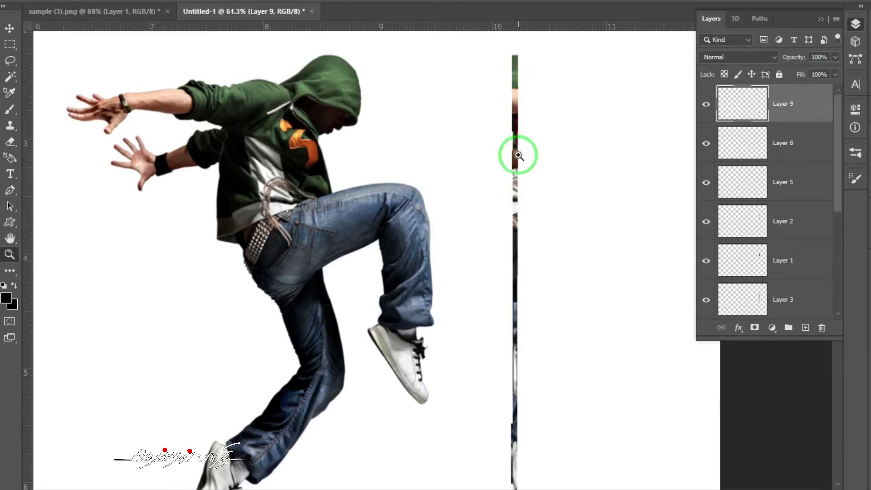
{"action": "left_click_drag", "start_coordinate": [526, 399], "coordinate": [521, 253]}
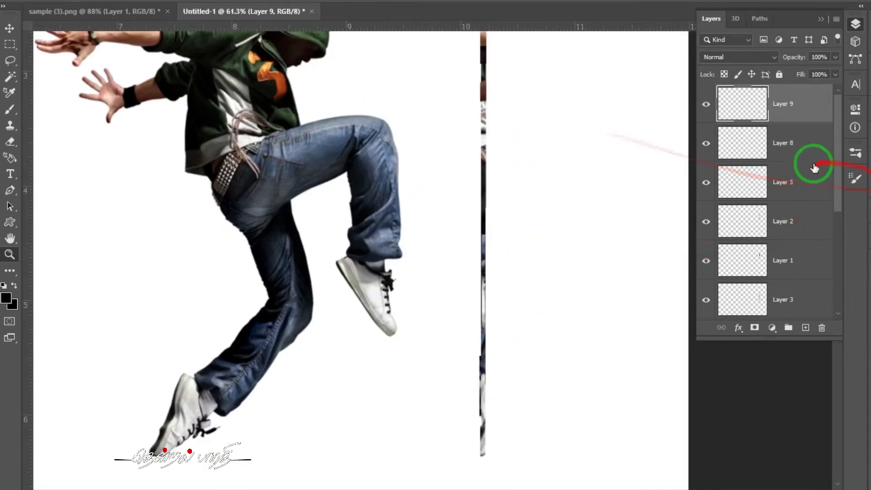
Select all strip layers from Layer 9 down to Layer 7, align their right edges to the canvas's right edge, and deselect
{"action": "scroll", "coordinate": [813, 167], "scroll_direction": "down", "scroll_amount": 5}
{"action": "left_click", "coordinate": [791, 223], "text": "shift"}
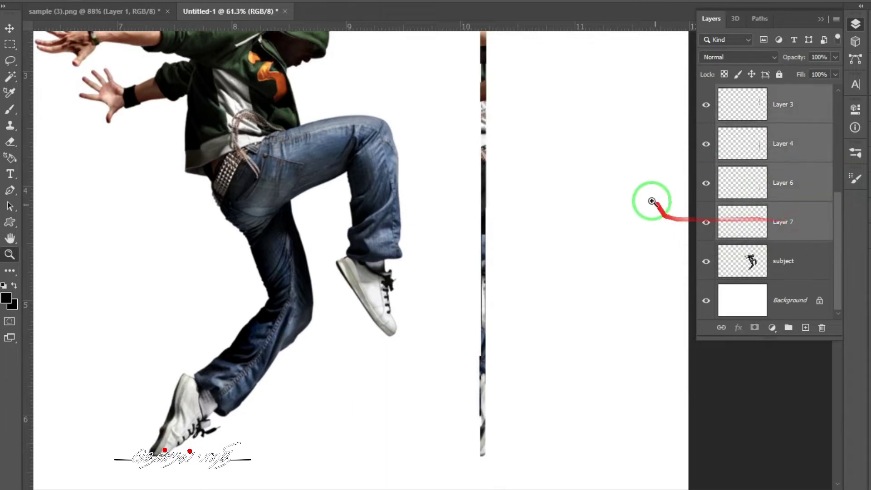
{"action": "scroll", "coordinate": [540, 188], "scroll_direction": "up", "scroll_amount": 5}
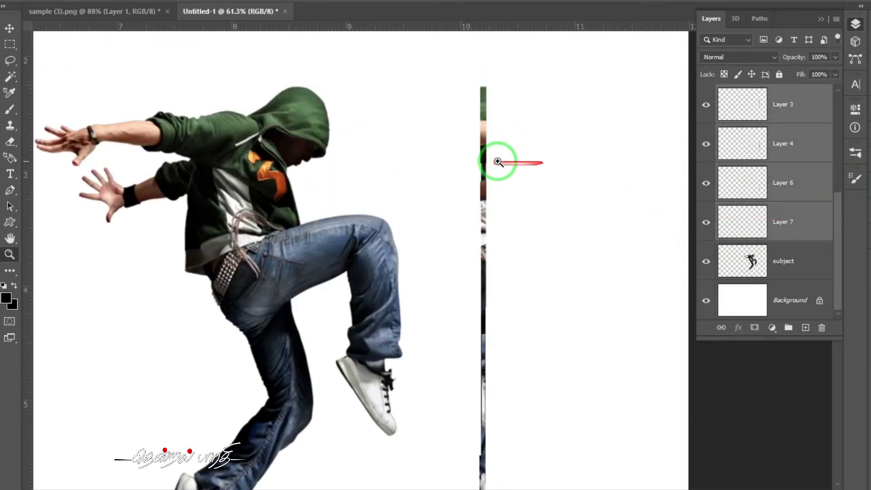
{"action": "left_click", "coordinate": [485, 155]}
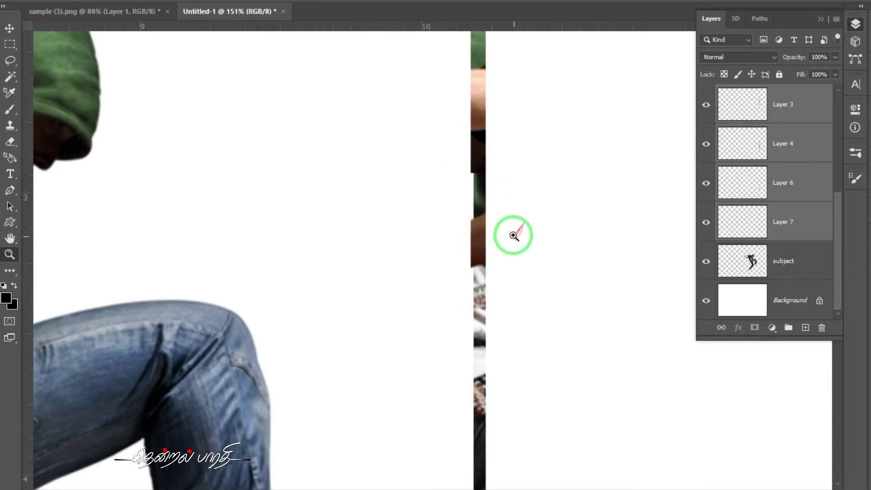
{"action": "left_click_drag", "start_coordinate": [537, 254], "coordinate": [500, 208]}
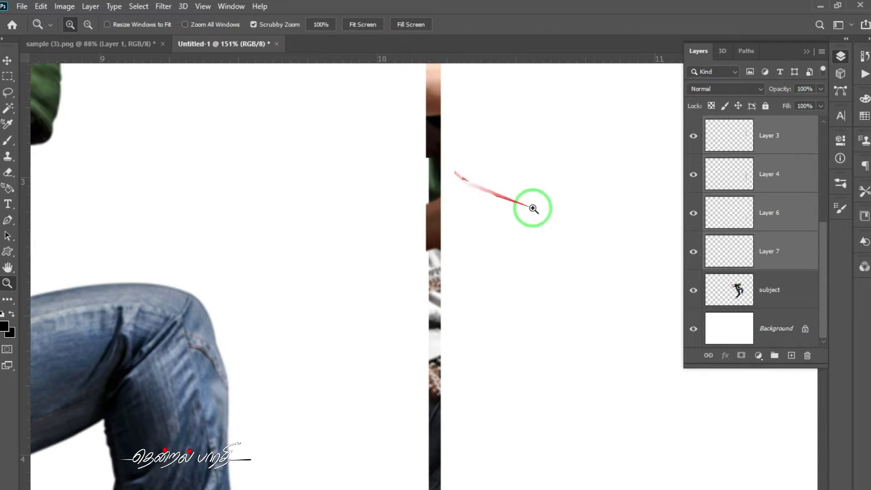
{"action": "scroll", "coordinate": [751, 212], "scroll_direction": "up", "scroll_amount": 5}
{"action": "scroll", "coordinate": [782, 233], "scroll_direction": "down", "scroll_amount": 5}
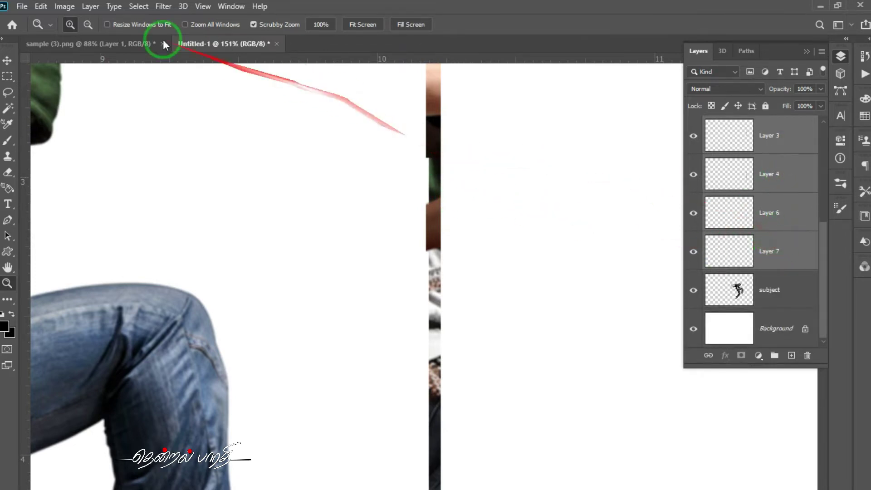
{"action": "key", "text": "v"}
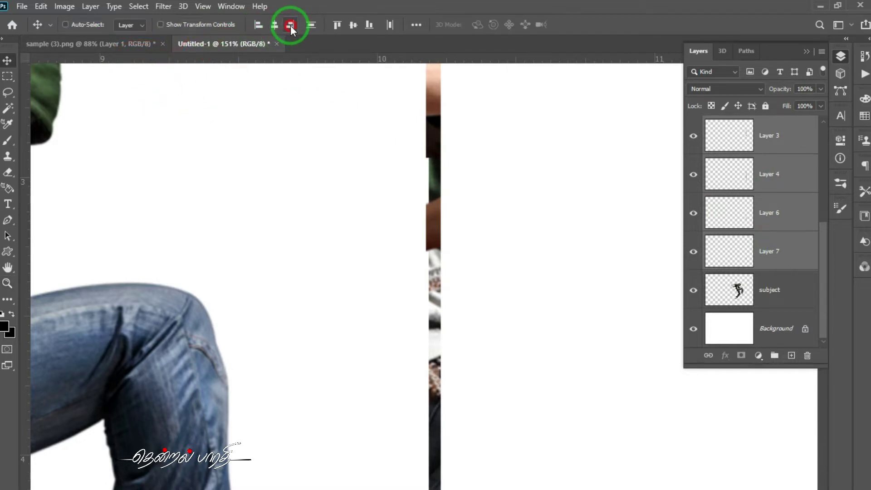
{"action": "left_click", "coordinate": [290, 26]}
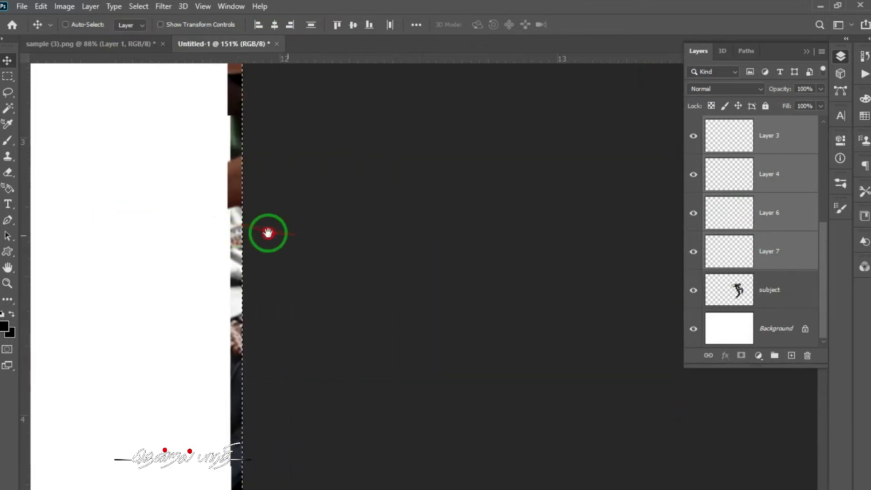
{"action": "left_click_drag", "start_coordinate": [268, 233], "coordinate": [275, 234]}
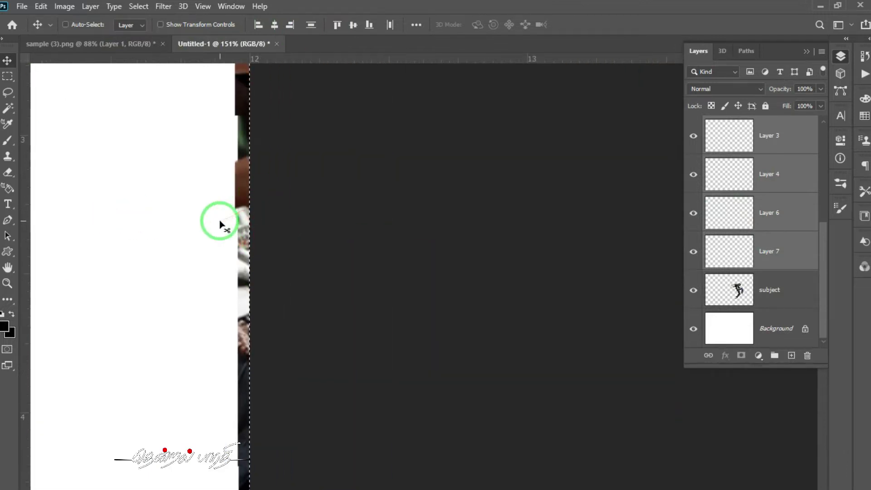
{"action": "key", "text": "ctrl+d"}
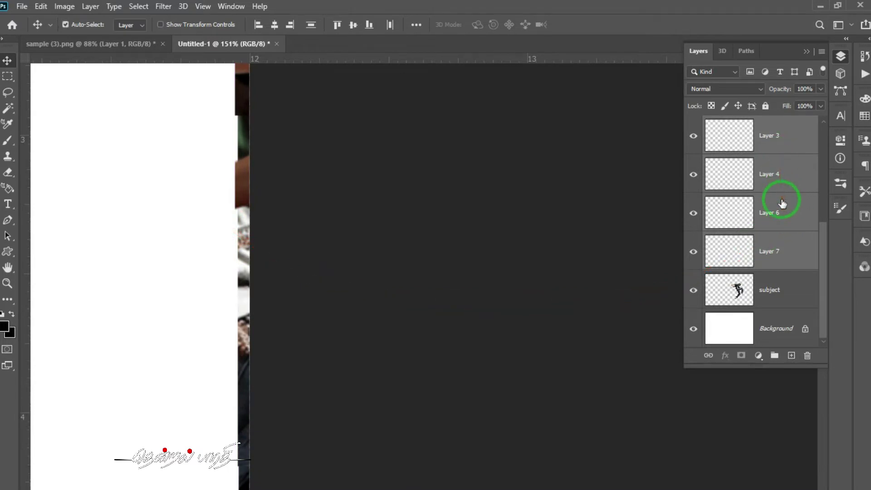
Merge the selected strip layers into one layer and move the merged column back onto the canvas beside the dancer
{"action": "key", "text": "ctrl+e"}
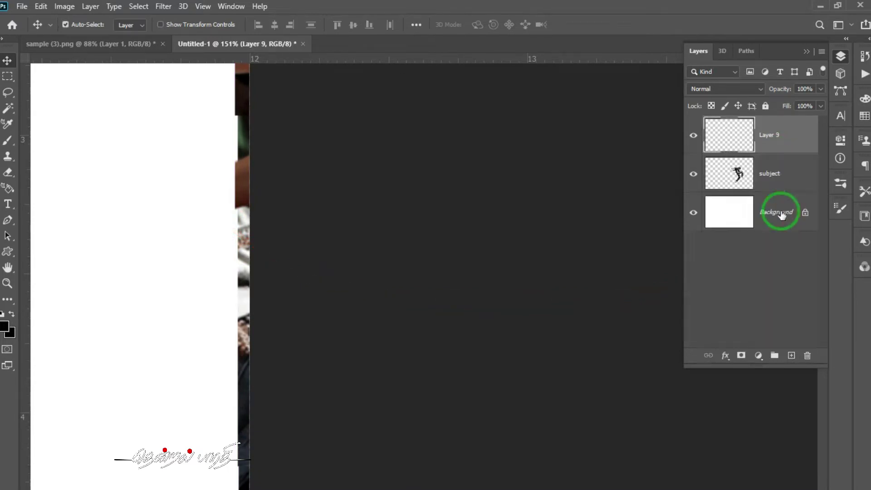
{"action": "left_click_drag", "start_coordinate": [311, 276], "coordinate": [452, 270]}
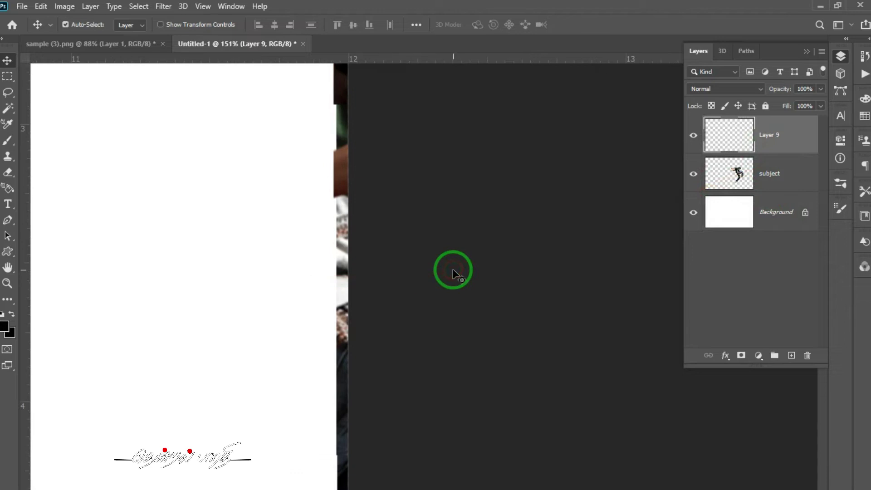
{"action": "scroll", "coordinate": [453, 270], "scroll_direction": "down", "scroll_amount": 8}
{"action": "key", "text": "Tab"}
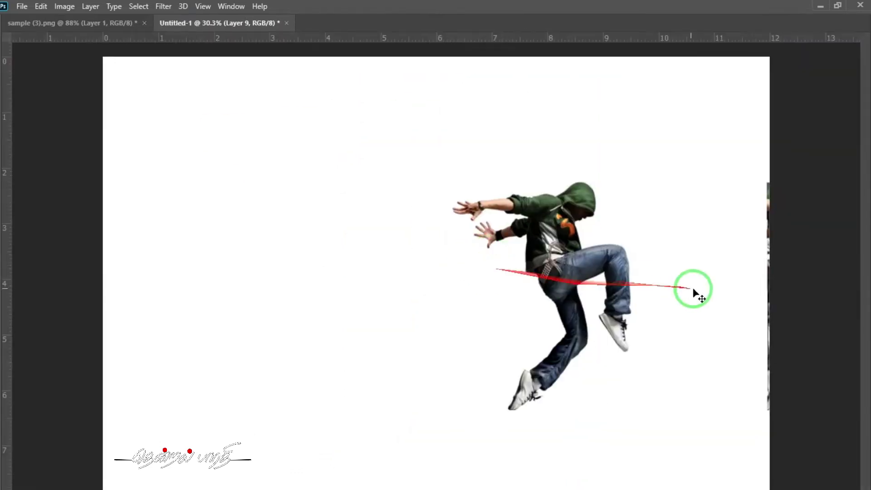
{"action": "left_click_drag", "start_coordinate": [753, 300], "coordinate": [659, 303]}
Examine the merged column closely for uneven strip widths along its left edge
{"action": "left_click_drag", "start_coordinate": [677, 247], "coordinate": [709, 258]}
{"action": "left_click_drag", "start_coordinate": [710, 259], "coordinate": [506, 194]}
{"action": "left_click_drag", "start_coordinate": [525, 213], "coordinate": [582, 237]}
{"action": "left_click_drag", "start_coordinate": [541, 190], "coordinate": [504, 340]}
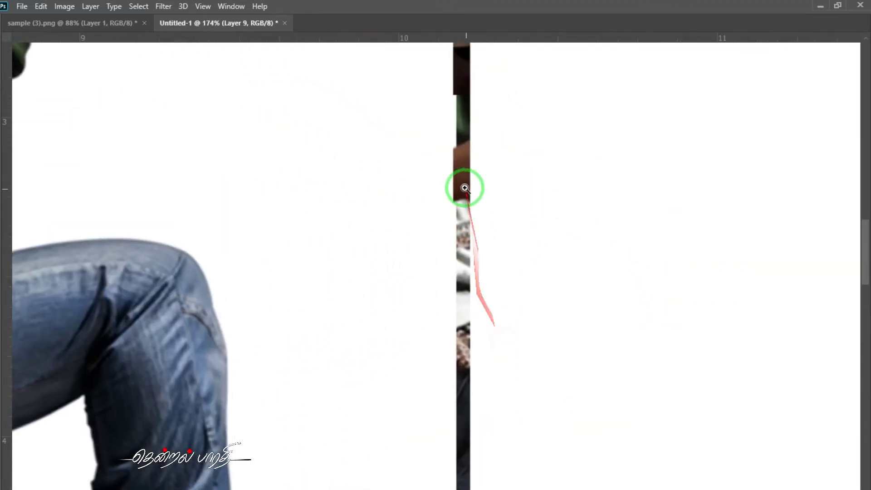
{"action": "scroll", "coordinate": [490, 336], "scroll_direction": "down", "scroll_amount": 5}
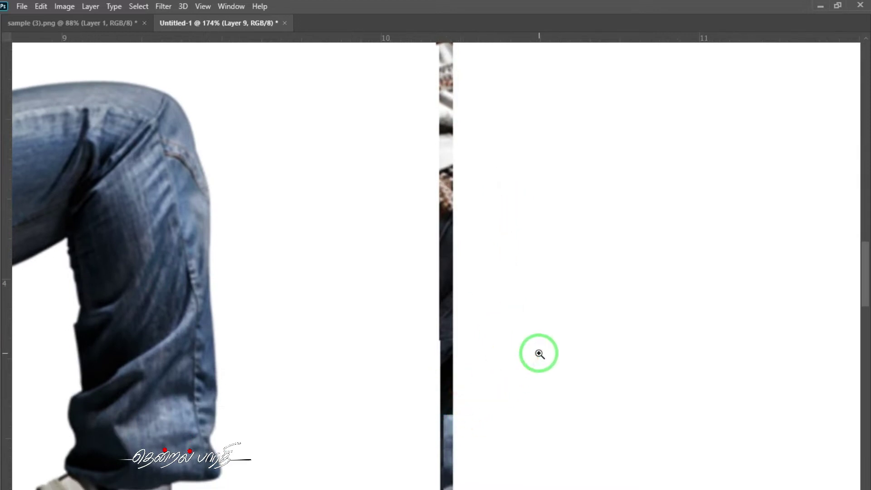
{"action": "key", "text": "ctrl+minus"}
{"action": "key", "text": "ctrl+minus"}
{"action": "key", "text": "ctrl+minus"}
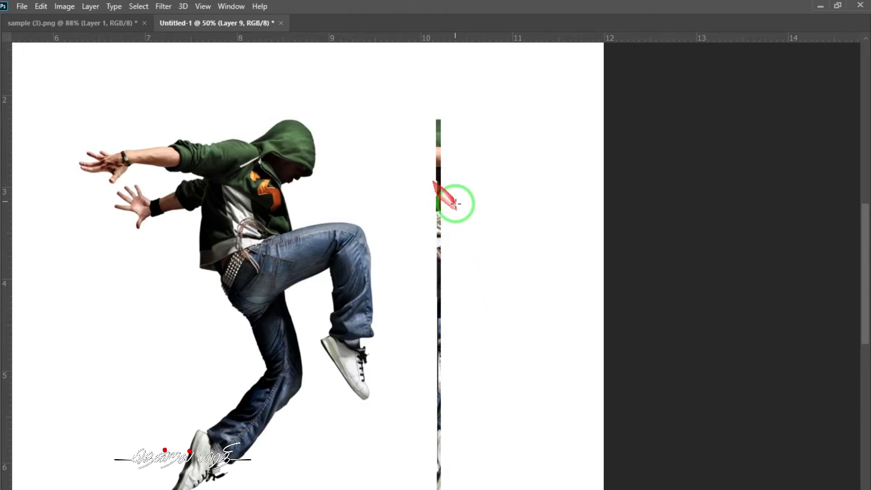
Delete the uneven left side of the merged column along its full height with a tall rectangular selection, and deselect
{"action": "scroll", "coordinate": [472, 252], "scroll_direction": "down", "scroll_amount": 3}
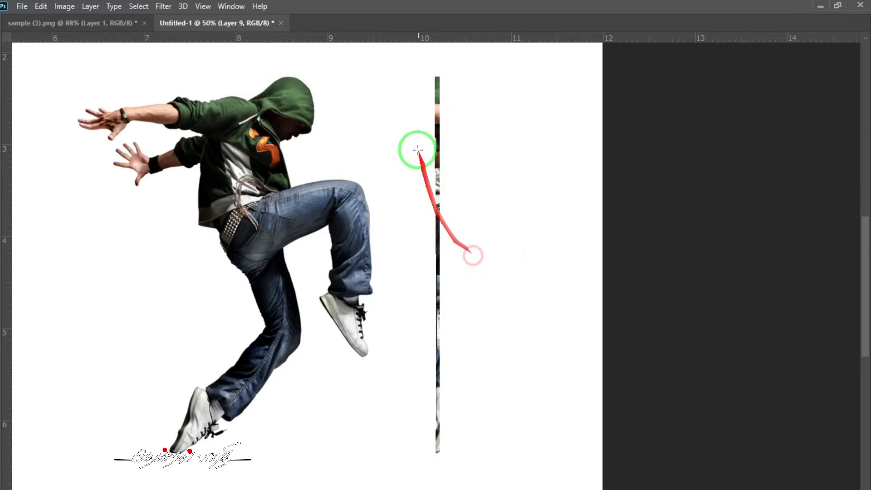
{"action": "left_click_drag", "start_coordinate": [408, 63], "coordinate": [434, 176]}
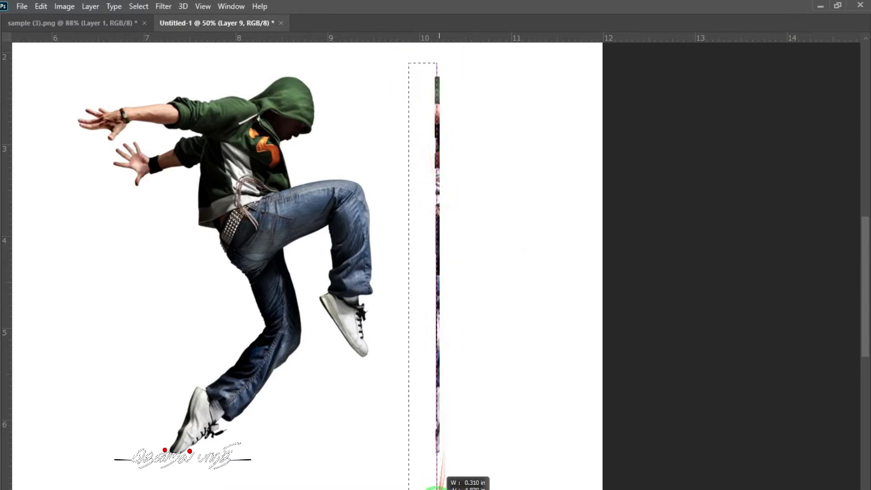
{"action": "left_click_drag", "start_coordinate": [438, 488], "coordinate": [438, 489]}
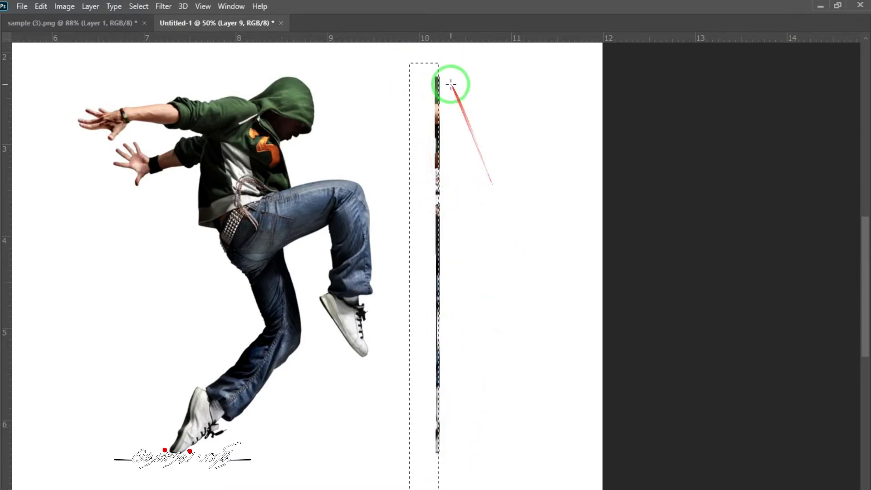
{"action": "key", "text": "ctrl+space"}
{"action": "left_click_drag", "start_coordinate": [437, 65], "coordinate": [524, 177]}
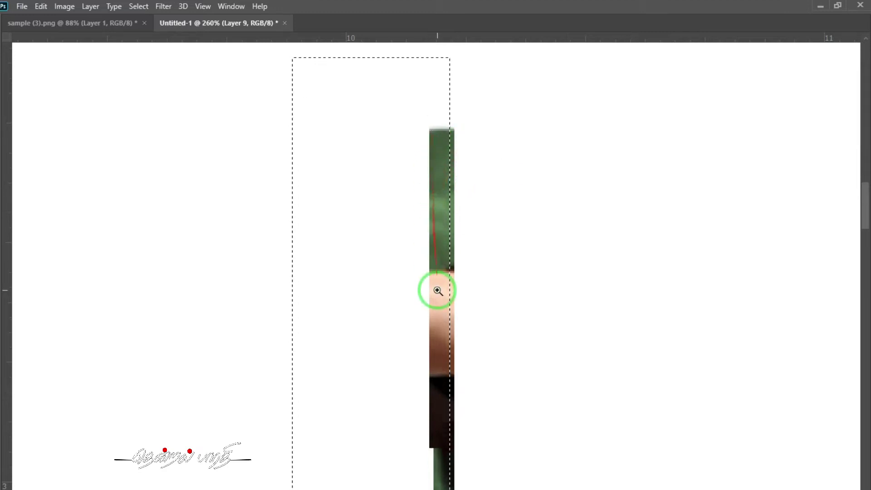
{"action": "key", "text": "Delete"}
{"action": "left_click_drag", "start_coordinate": [472, 381], "coordinate": [452, 54]}
{"action": "left_click_drag", "start_coordinate": [486, 341], "coordinate": [490, 287]}
{"action": "left_click_drag", "start_coordinate": [489, 390], "coordinate": [499, 297]}
{"action": "left_click_drag", "start_coordinate": [488, 380], "coordinate": [492, 296]}
{"action": "left_click_drag", "start_coordinate": [494, 421], "coordinate": [504, 326]}
{"action": "left_click_drag", "start_coordinate": [513, 393], "coordinate": [485, 332]}
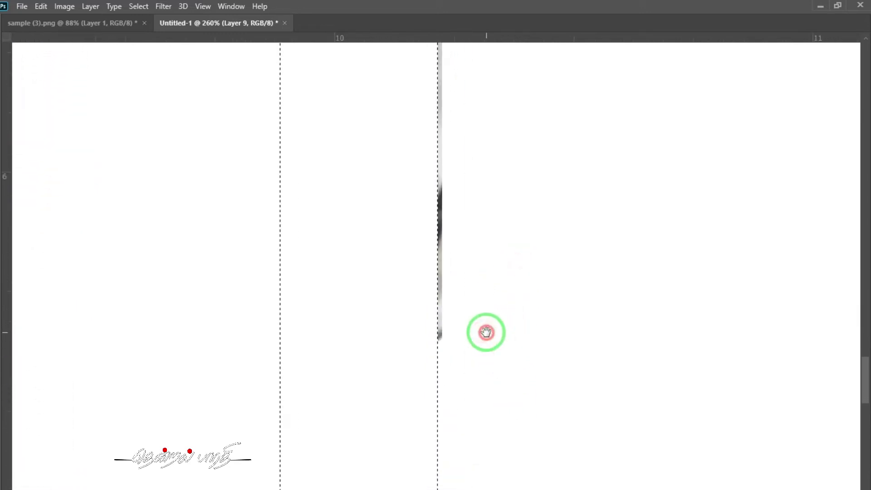
{"action": "key", "text": "ctrl+d"}
{"action": "key", "text": "ctrl+0"}
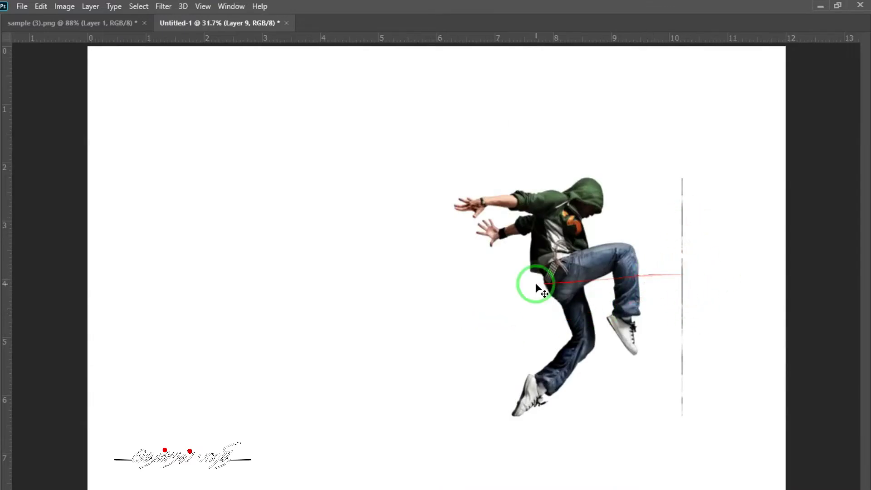
Move the trimmed column to the left of the dancer and stretch it horizontally in both directions to about 13.6 in wide
{"action": "left_click_drag", "start_coordinate": [685, 280], "coordinate": [404, 277]}
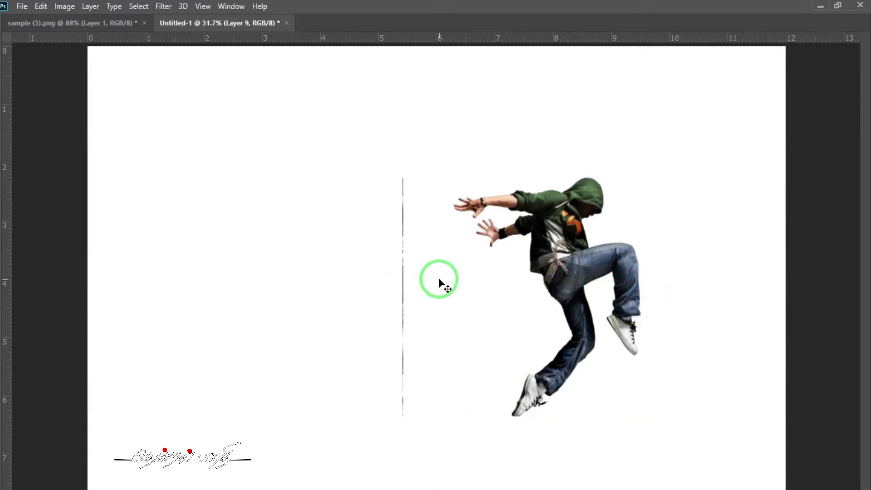
{"action": "key", "text": "ctrl+t"}
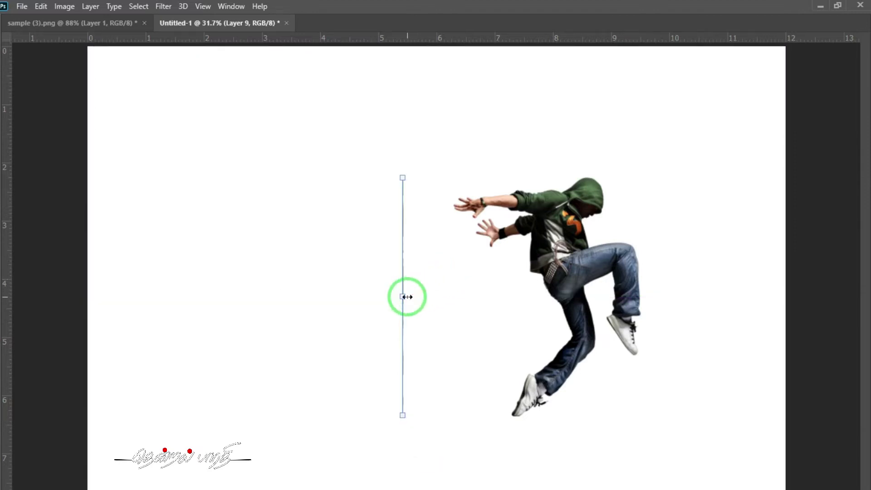
{"action": "mouse_move", "coordinate": [407, 296]}
{"action": "left_mouse_down"}
{"action": "mouse_move", "coordinate": [836, 301]}
{"action": "mouse_move", "coordinate": [801, 317]}
{"action": "left_mouse_up"}
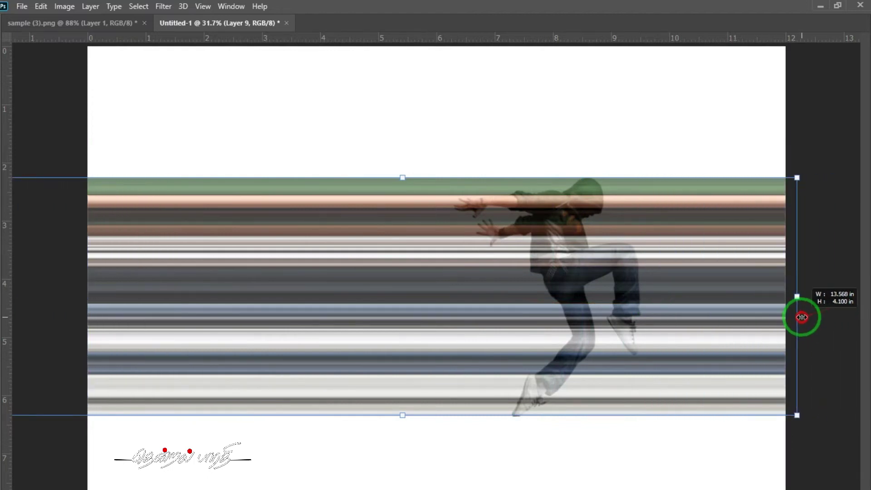
{"action": "key", "text": "Return"}
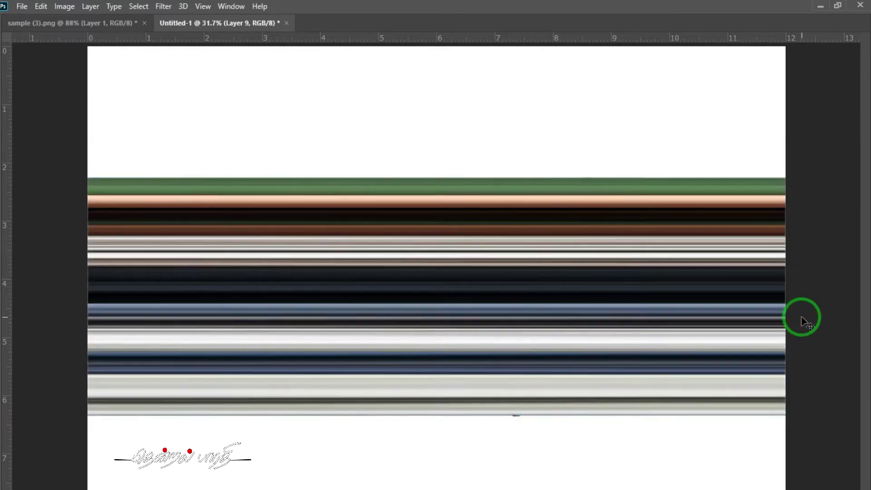
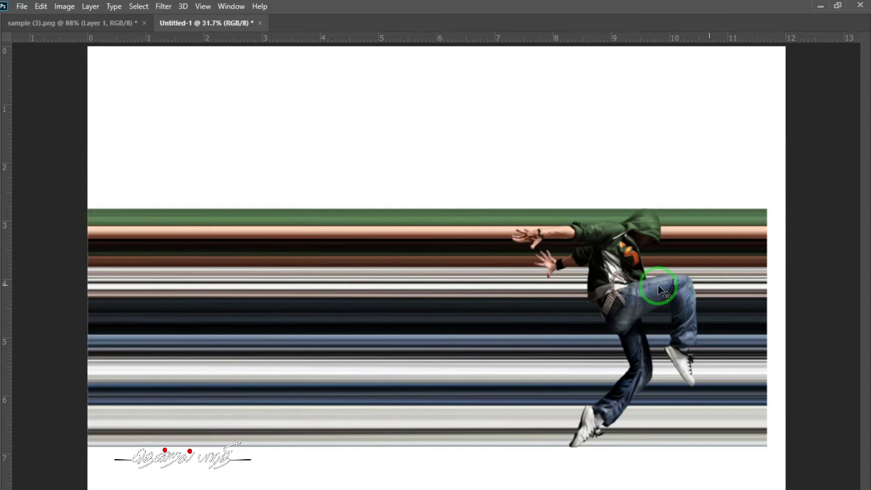
Warp the stretched band on Layer 9, pulling both left corners up above the canvas and bending the left side into a twisted fold
{"action": "right_click", "coordinate": [292, 305]}
{"action": "left_click", "coordinate": [297, 311]}
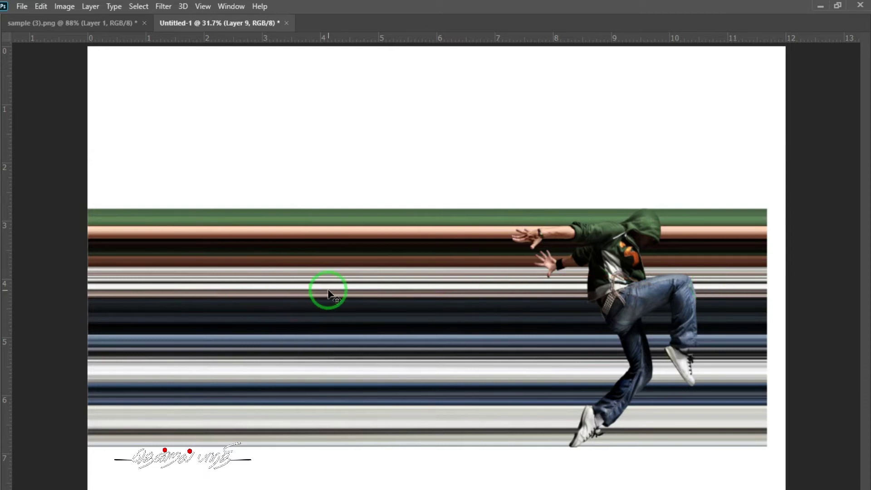
{"action": "left_click", "coordinate": [41, 7]}
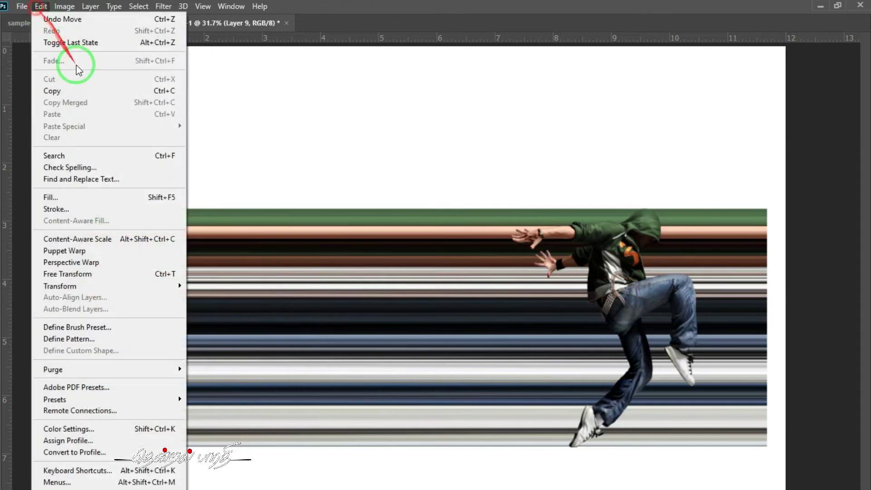
{"action": "mouse_move", "coordinate": [151, 286]}
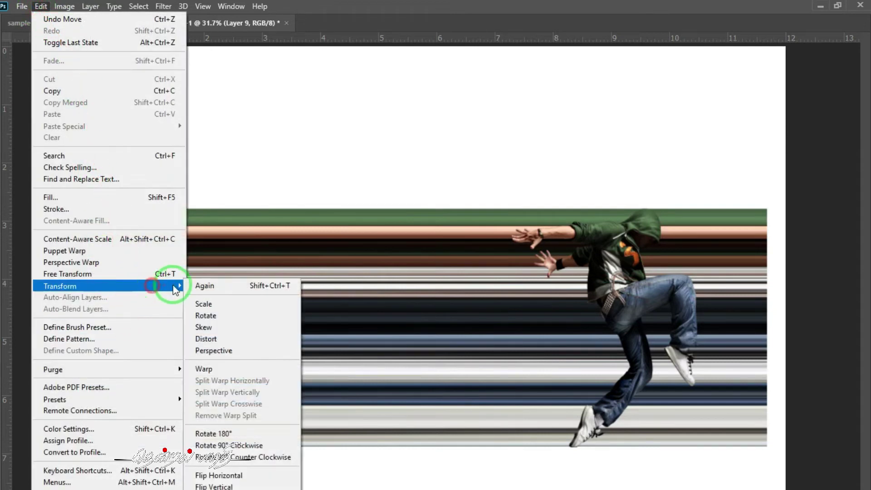
{"action": "left_click", "coordinate": [226, 369]}
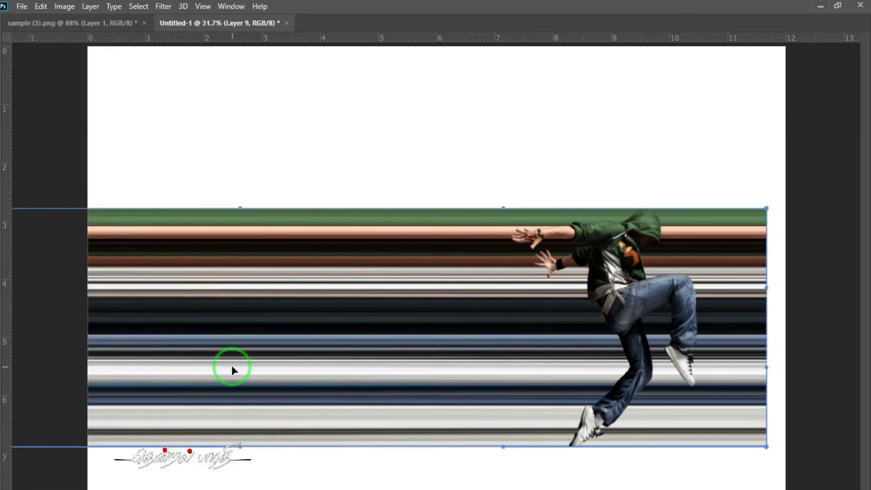
{"action": "key", "text": "ctrl+minus"}
{"action": "key", "text": "ctrl+minus"}
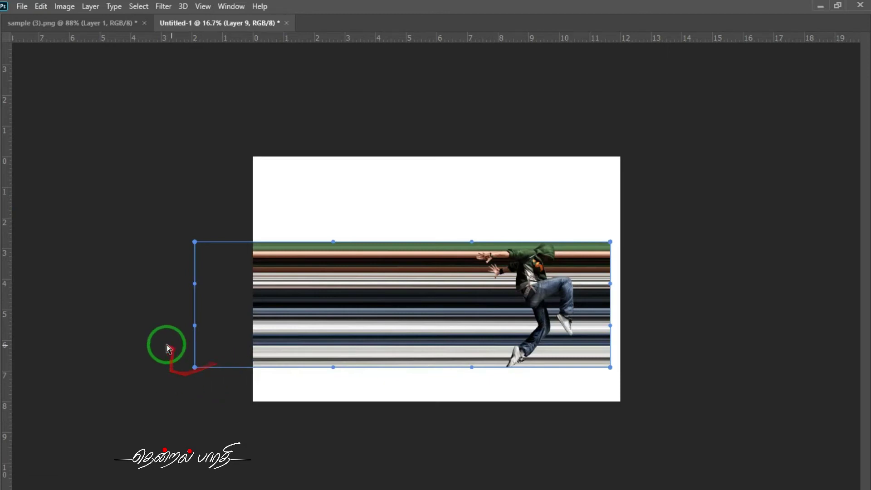
{"action": "left_click_drag", "start_coordinate": [195, 368], "coordinate": [345, 146]}
{"action": "left_click_drag", "start_coordinate": [195, 242], "coordinate": [287, 74]}
{"action": "left_click_drag", "start_coordinate": [194, 325], "coordinate": [158, 171]}
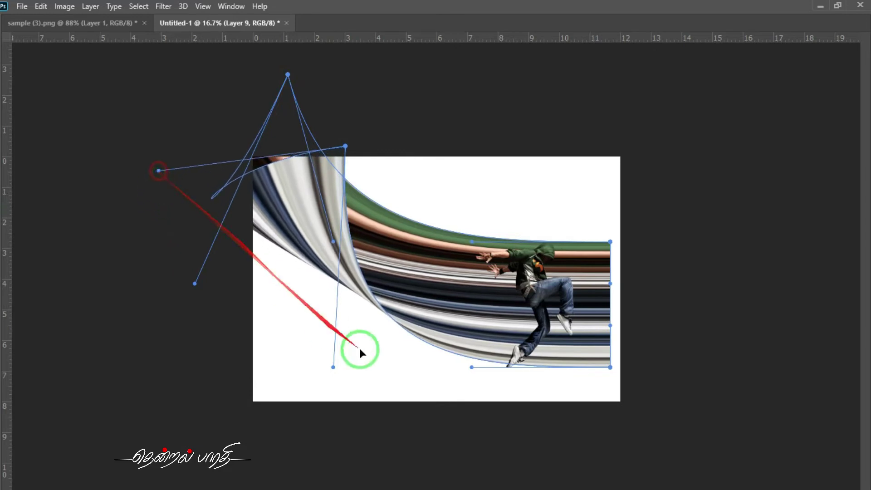
Try a different fold by shifting both left warp corners outward above the canvas and swinging the lower curve handle upward
{"action": "left_click_drag", "start_coordinate": [334, 366], "coordinate": [371, 361]}
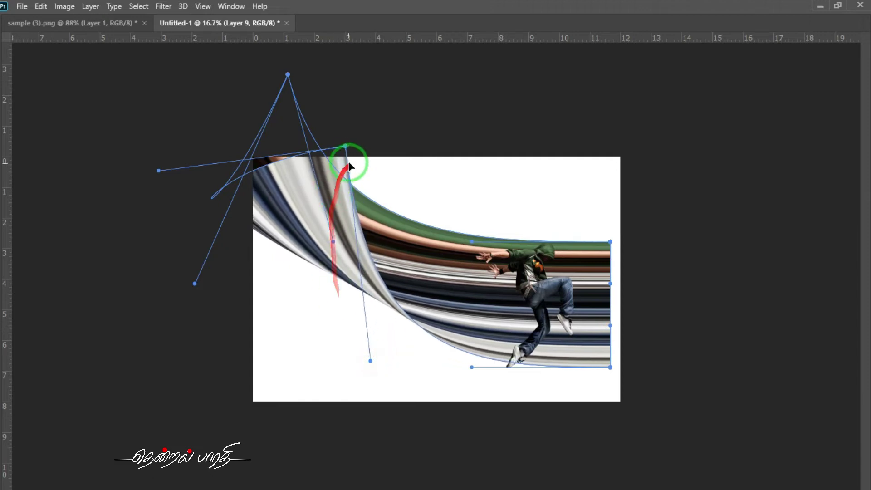
{"action": "left_click_drag", "start_coordinate": [342, 161], "coordinate": [356, 173]}
{"action": "left_click_drag", "start_coordinate": [288, 75], "coordinate": [215, 95]}
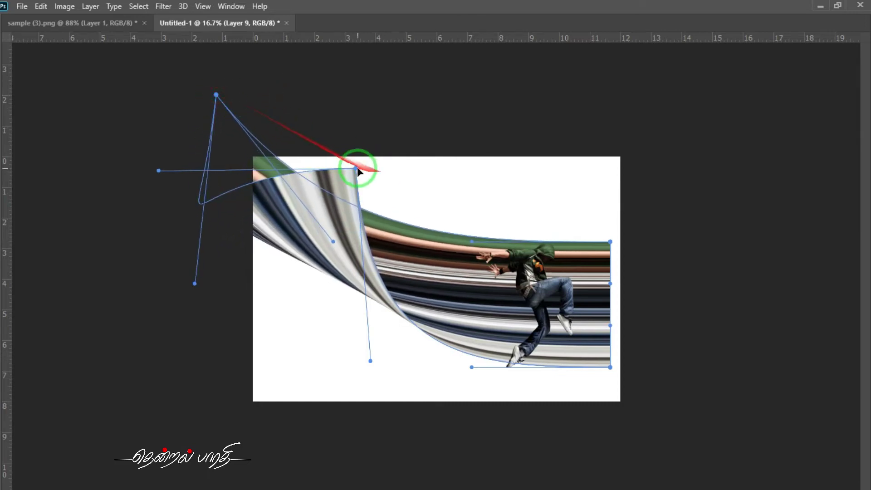
{"action": "left_click_drag", "start_coordinate": [352, 167], "coordinate": [328, 86]}
{"action": "left_click_drag", "start_coordinate": [370, 362], "coordinate": [373, 51]}
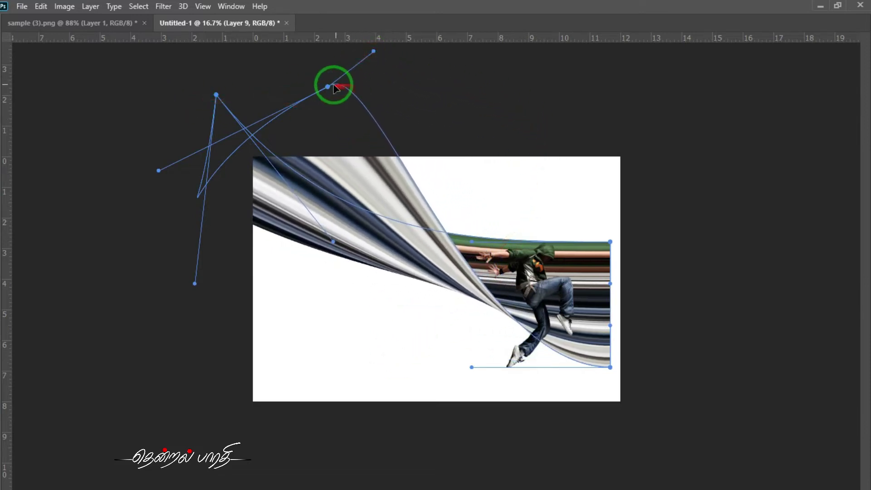
Swing one left warp corner below the canvas and the other beyond its upper left, giving the band a single crossed twist
{"action": "left_click_drag", "start_coordinate": [328, 86], "coordinate": [165, 417]}
{"action": "left_click_drag", "start_coordinate": [253, 83], "coordinate": [147, 168]}
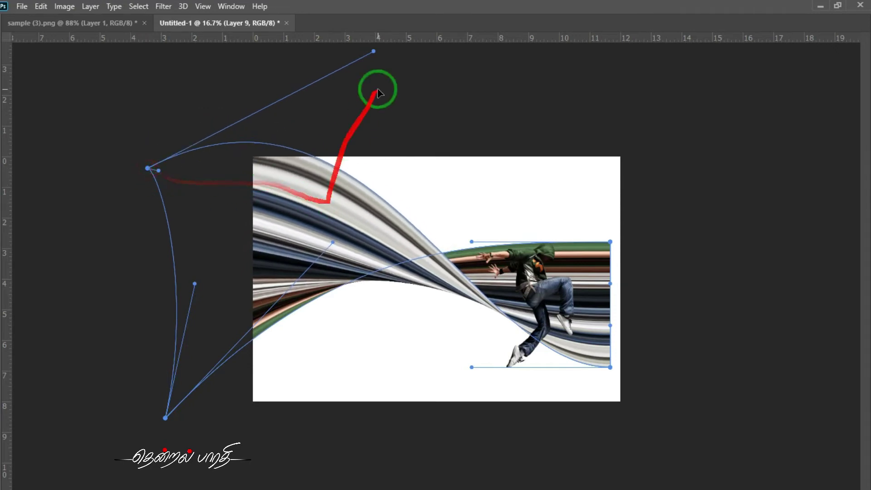
{"action": "left_click_drag", "start_coordinate": [374, 51], "coordinate": [376, 137]}
{"action": "left_click_drag", "start_coordinate": [333, 246], "coordinate": [104, 264]}
Bulge the band's lower edge down around the dancer's foot and refine the upper edge and left twist into smooth curves
{"action": "scroll", "coordinate": [474, 320], "scroll_direction": "up", "scroll_amount": 1}
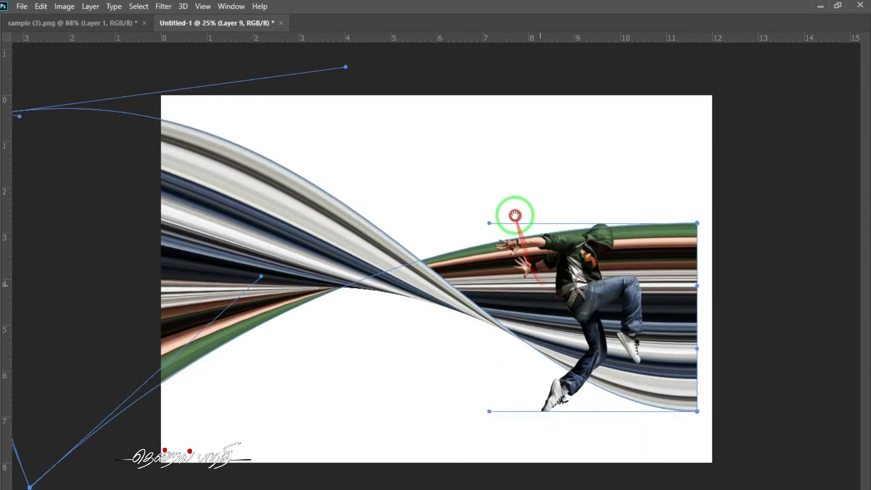
{"action": "left_click_drag", "start_coordinate": [489, 411], "coordinate": [529, 489]}
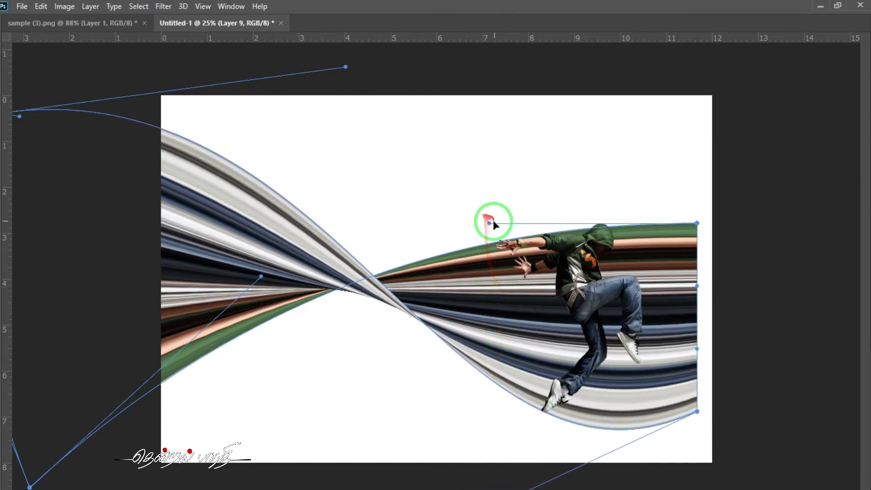
{"action": "left_click_drag", "start_coordinate": [489, 223], "coordinate": [487, 209]}
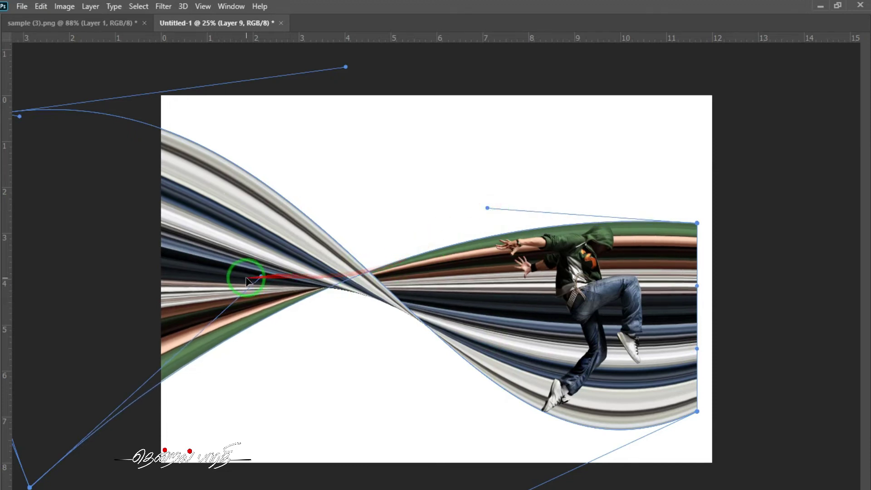
{"action": "left_click_drag", "start_coordinate": [262, 275], "coordinate": [171, 228]}
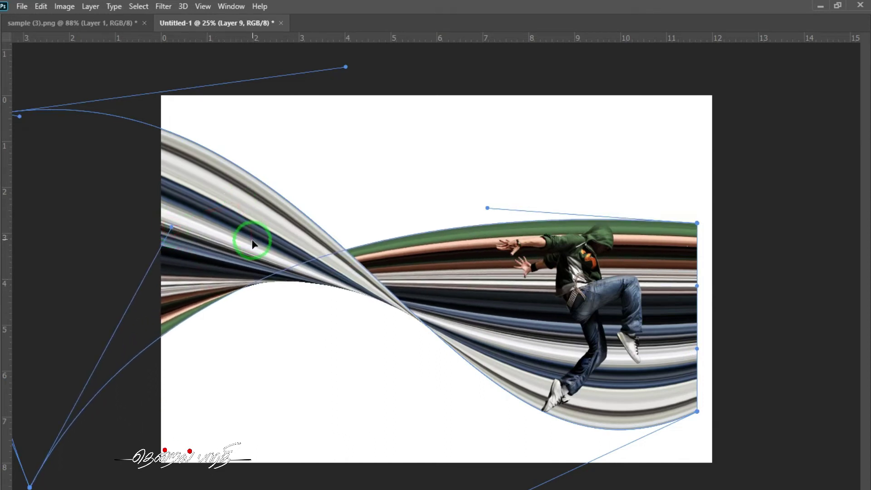
{"action": "left_click_drag", "start_coordinate": [252, 242], "coordinate": [252, 231]}
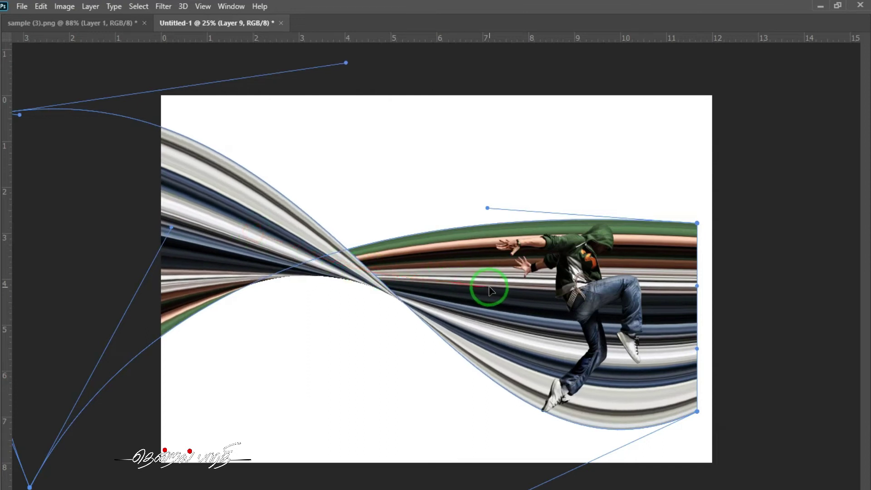
{"action": "left_click_drag", "start_coordinate": [491, 291], "coordinate": [497, 297]}
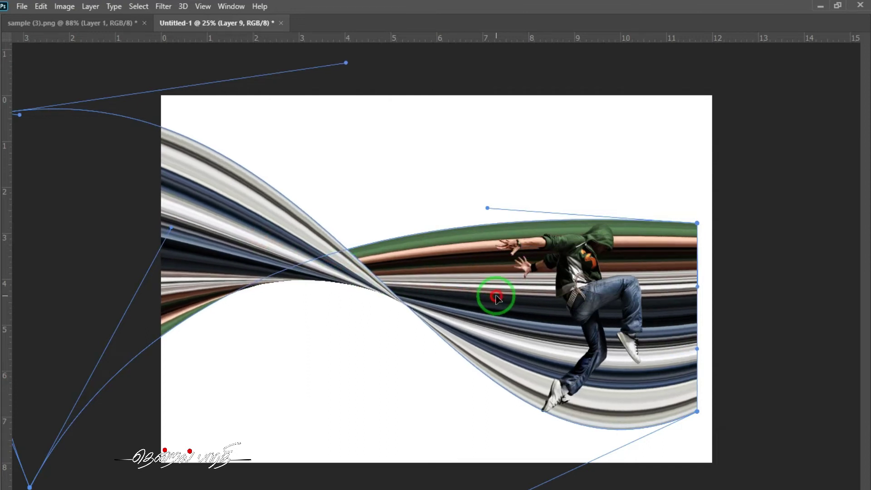
{"action": "left_click_drag", "start_coordinate": [488, 208], "coordinate": [489, 215]}
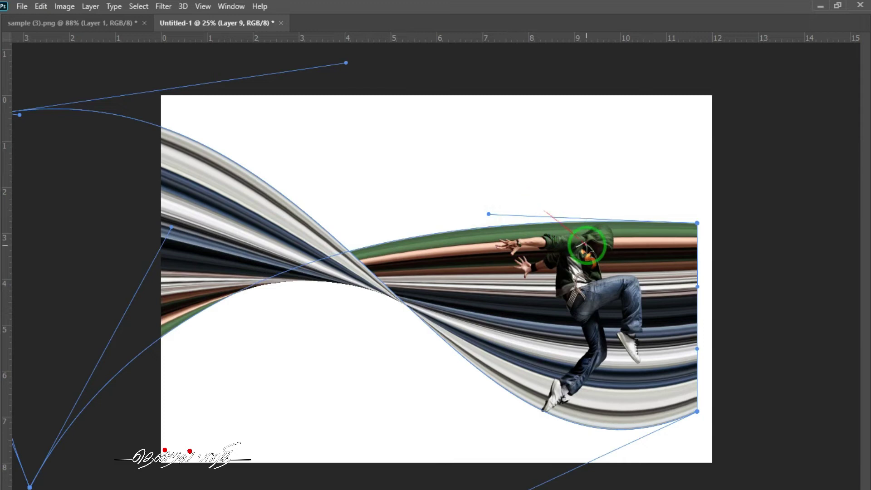
Flatten the band's upper curve slightly to line up with the dancer's hood, and apply the warp
{"action": "key", "text": "ctrl+plus"}
{"action": "key", "text": "ctrl+plus"}
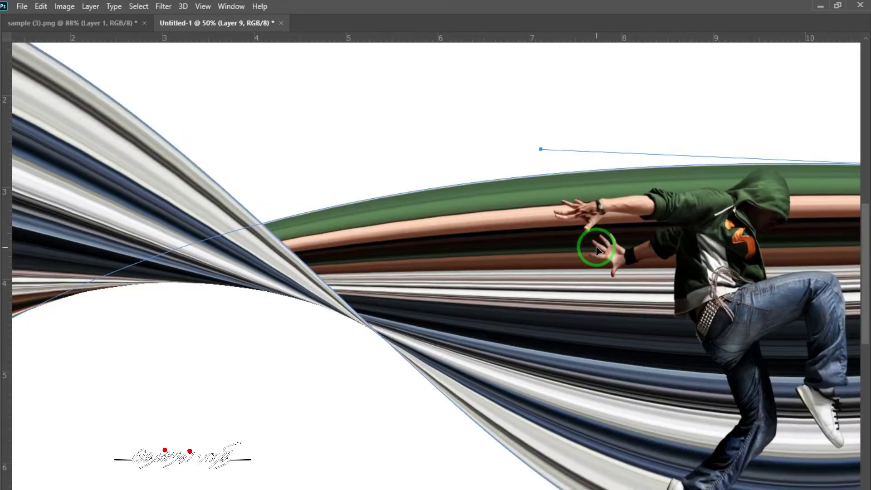
{"action": "left_click_drag", "start_coordinate": [671, 284], "coordinate": [432, 225]}
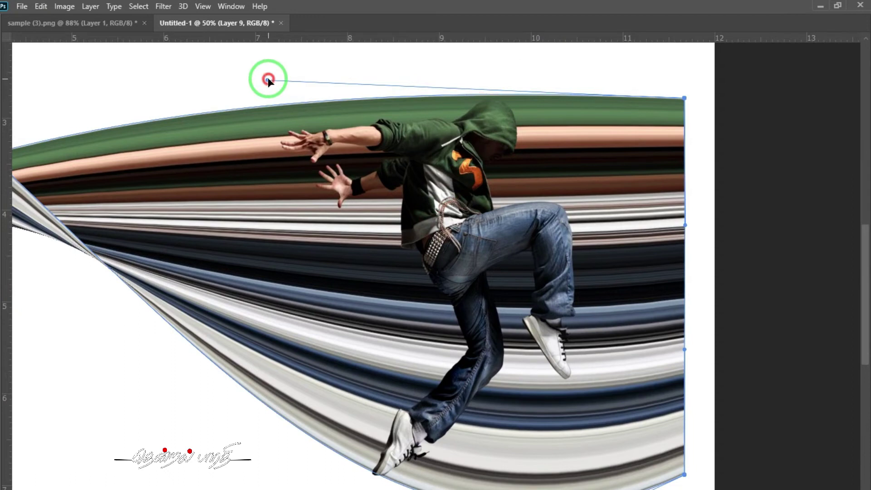
{"action": "left_click_drag", "start_coordinate": [268, 79], "coordinate": [270, 92]}
{"action": "left_click_drag", "start_coordinate": [518, 343], "coordinate": [486, 328]}
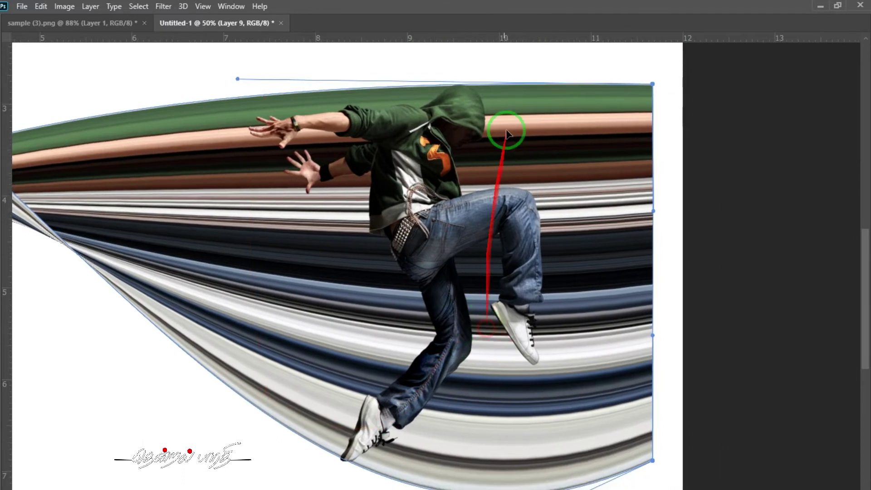
{"action": "double_click", "coordinate": [505, 207]}
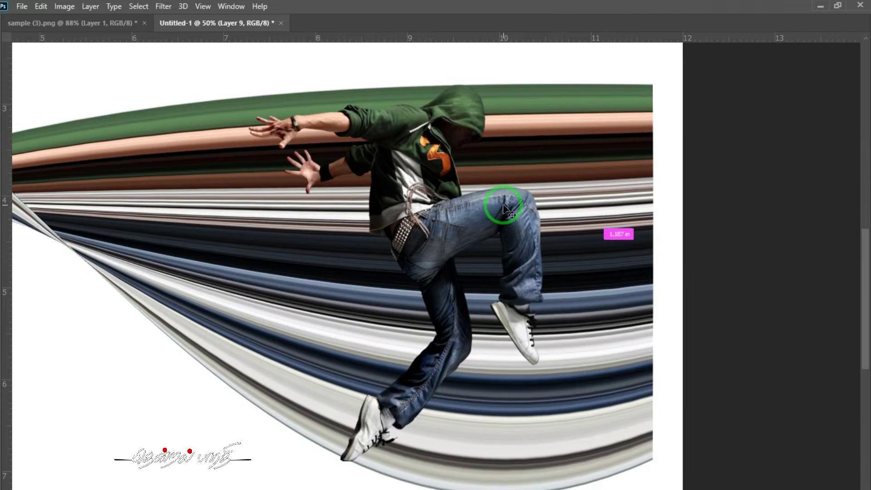
Delete the part of Layer 9 to the right of the dancer with a freehand selection running down through the body, and deselect
{"action": "key", "text": "ctrl+0"}
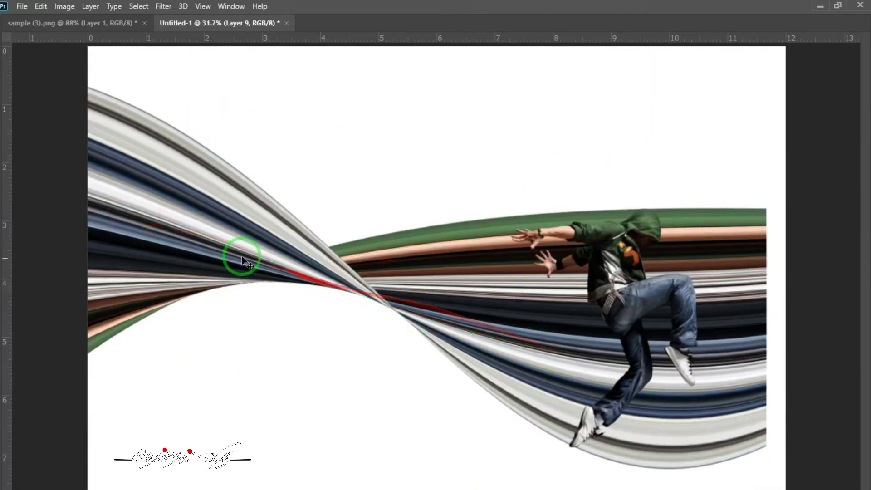
{"action": "left_click_drag", "start_coordinate": [629, 312], "coordinate": [527, 421]}
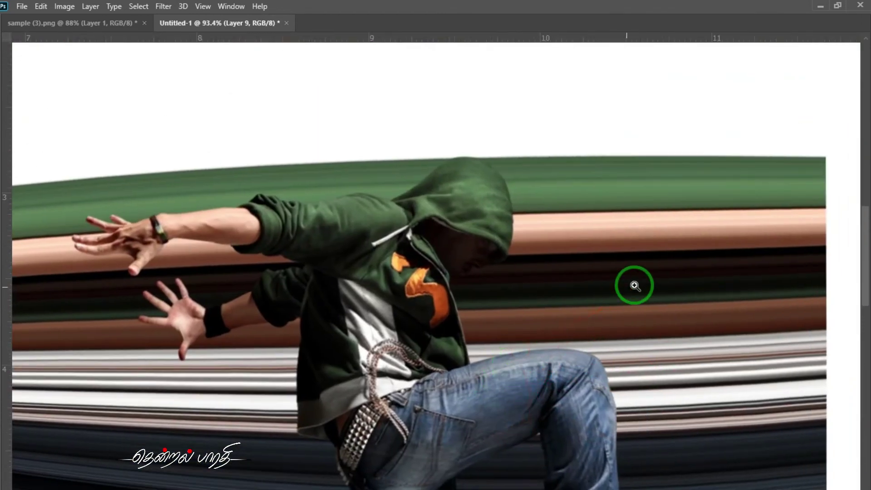
{"action": "right_click", "coordinate": [659, 265]}
{"action": "left_click", "coordinate": [676, 271]}
{"action": "key", "text": "ctrl+minus"}
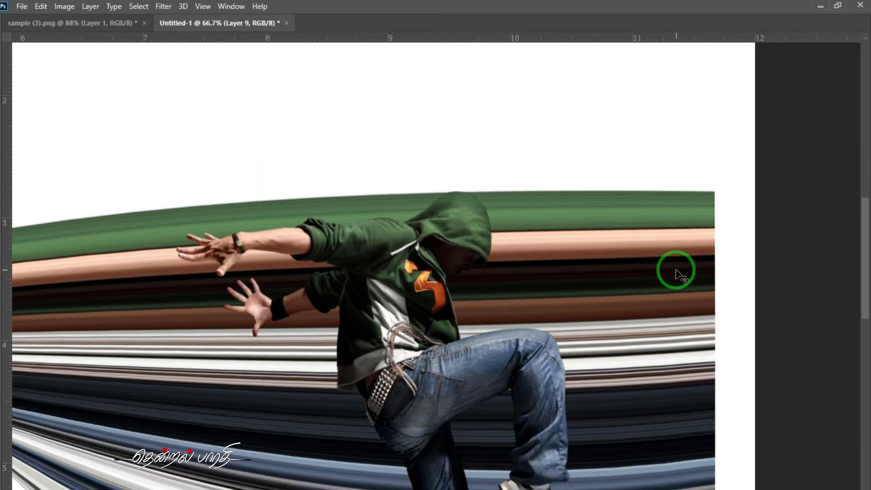
{"action": "scroll", "coordinate": [676, 272], "scroll_direction": "down", "scroll_amount": 1}
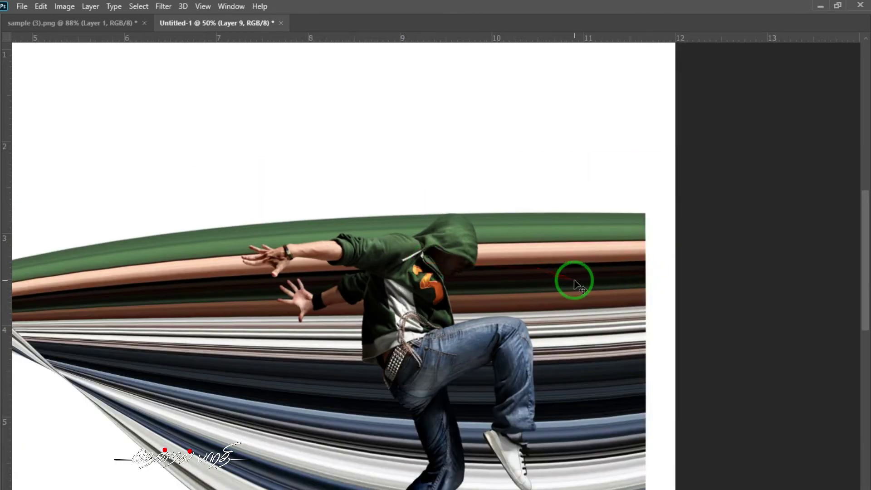
{"action": "mouse_move", "coordinate": [490, 158]}
{"action": "left_mouse_down"}
{"action": "mouse_move", "coordinate": [474, 170]}
{"action": "mouse_move", "coordinate": [415, 280]}
{"action": "mouse_move", "coordinate": [422, 382]}
{"action": "mouse_move", "coordinate": [442, 452]}
{"action": "mouse_move", "coordinate": [384, 364]}
{"action": "mouse_move", "coordinate": [307, 450]}
{"action": "left_mouse_up"}
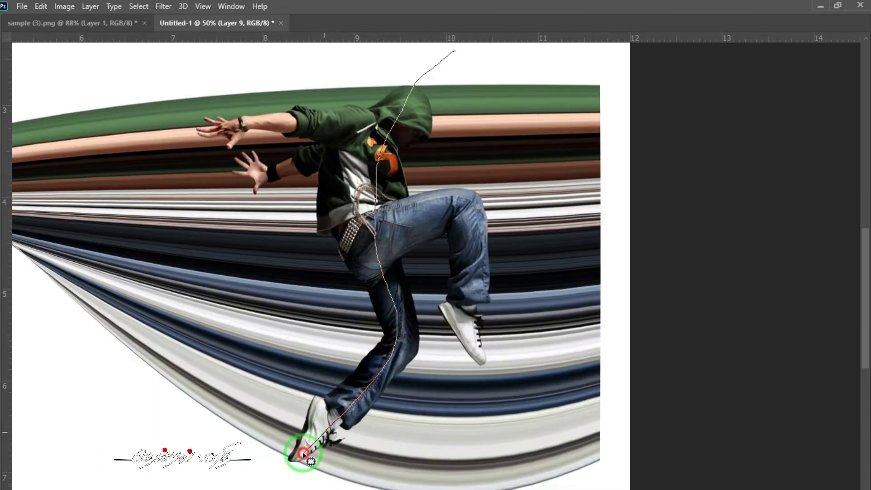
{"action": "mouse_move", "coordinate": [345, 489]}
{"action": "left_mouse_down"}
{"action": "mouse_move", "coordinate": [648, 253]}
{"action": "mouse_move", "coordinate": [605, 46]}
{"action": "mouse_move", "coordinate": [559, 35]}
{"action": "left_mouse_up"}
{"action": "key", "text": "Delete"}
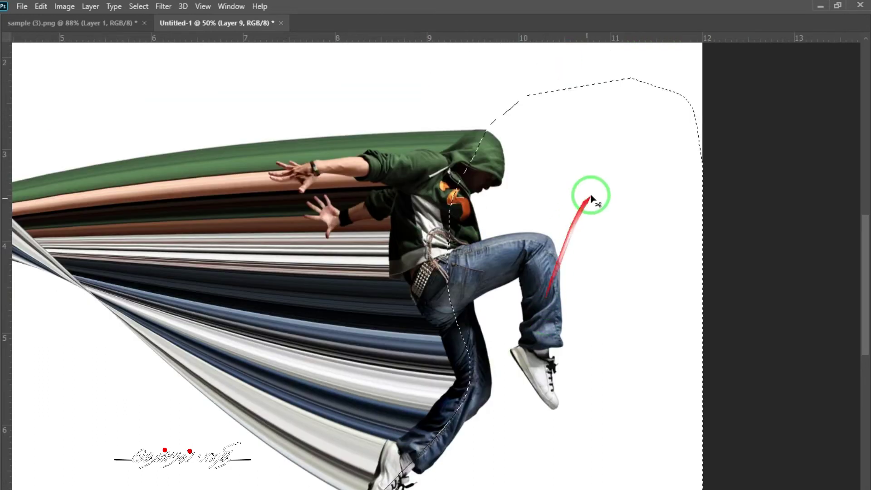
{"action": "key", "text": "ctrl+d"}
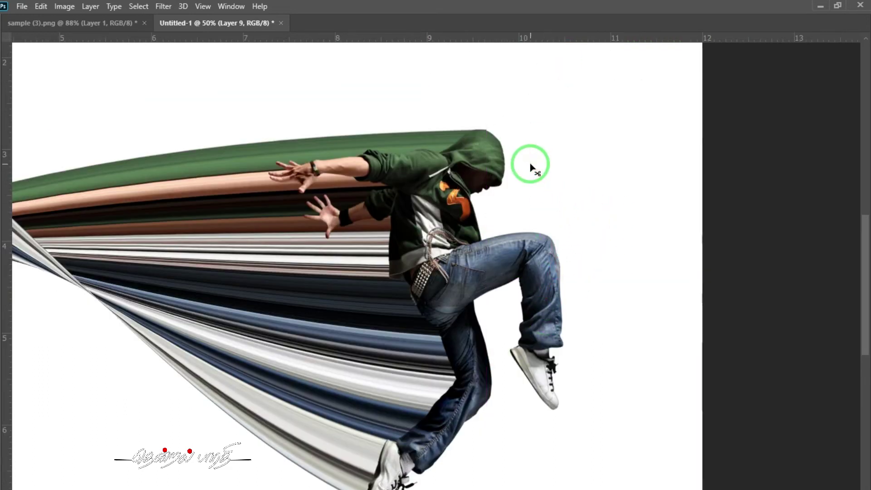
Select the subject layer together with Layer 9 and move both about 0.5 in to the right and about 0.5 in up
{"action": "right_click", "coordinate": [454, 267]}
{"action": "left_click", "coordinate": [470, 273]}
{"action": "right_click", "coordinate": [346, 270], "text": "shift"}
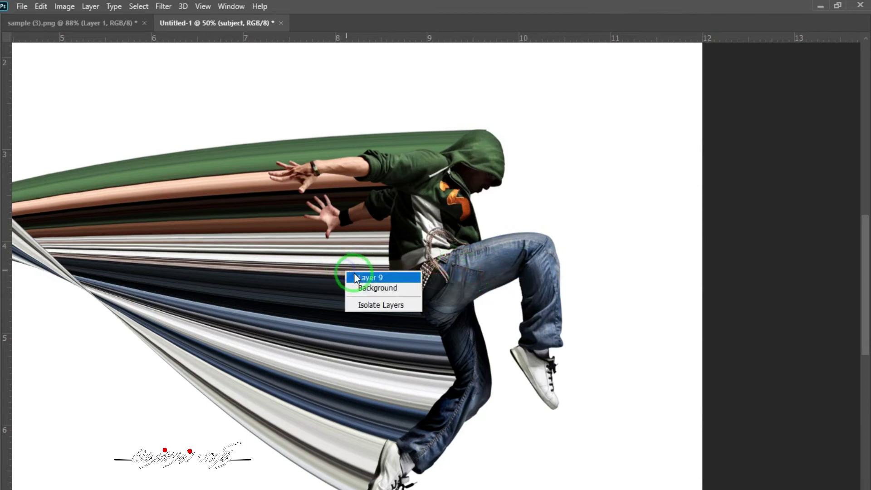
{"action": "left_click", "coordinate": [355, 274], "text": "shift"}
{"action": "left_click_drag", "start_coordinate": [325, 274], "coordinate": [367, 278]}
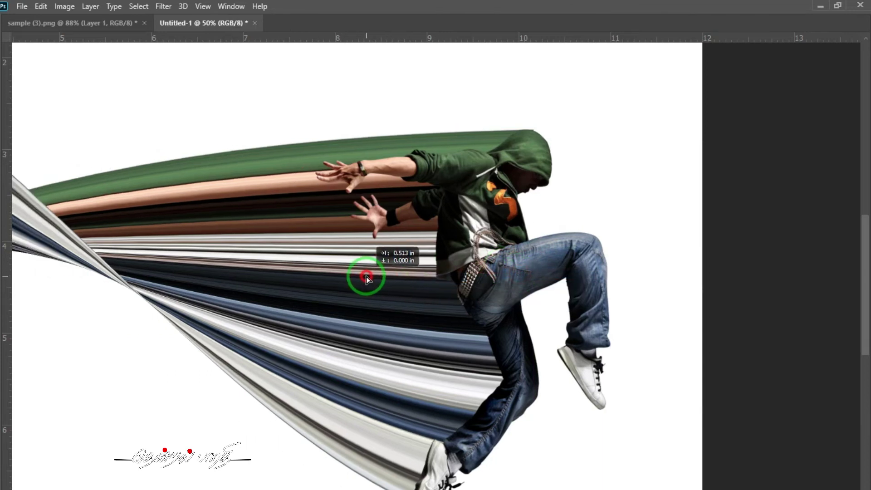
{"action": "key", "text": "ctrl+0"}
{"action": "left_click_drag", "start_coordinate": [466, 289], "coordinate": [467, 258]}
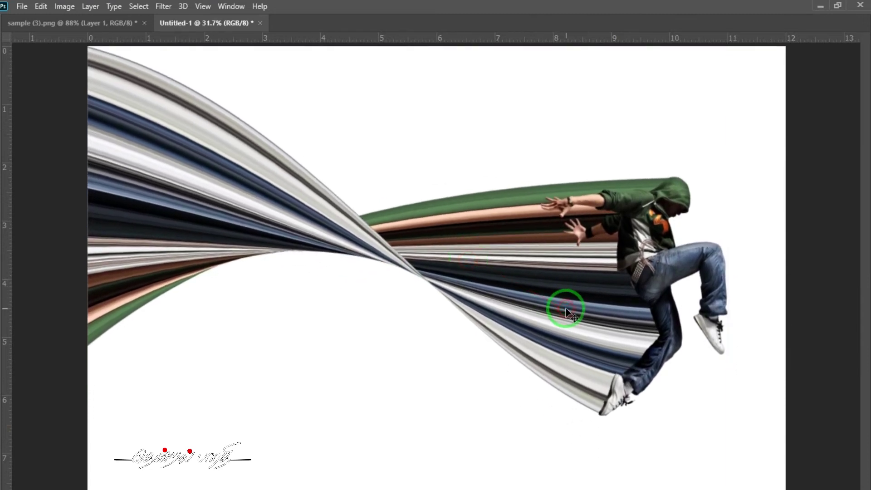
Duplicate the subject layer
{"action": "right_click", "coordinate": [646, 236]}
{"action": "left_click", "coordinate": [653, 240]}
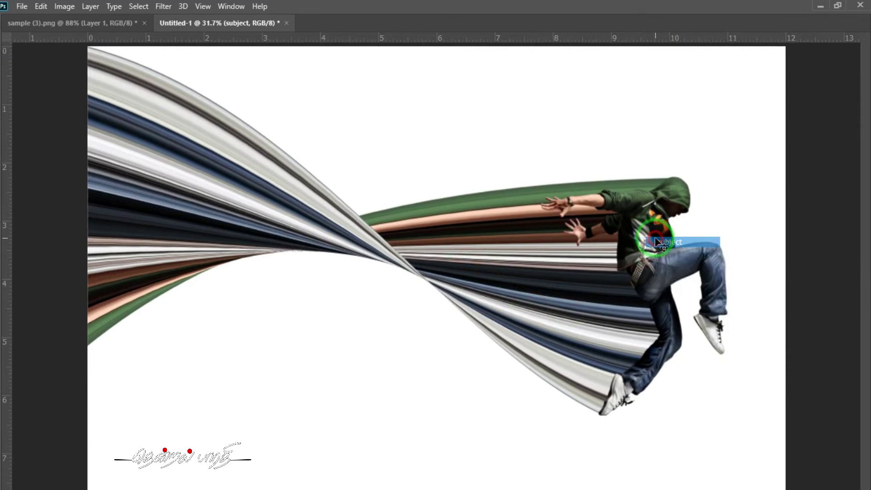
{"action": "left_click_drag", "start_coordinate": [653, 230], "coordinate": [543, 236]}
{"action": "key", "text": "ctrl+z"}
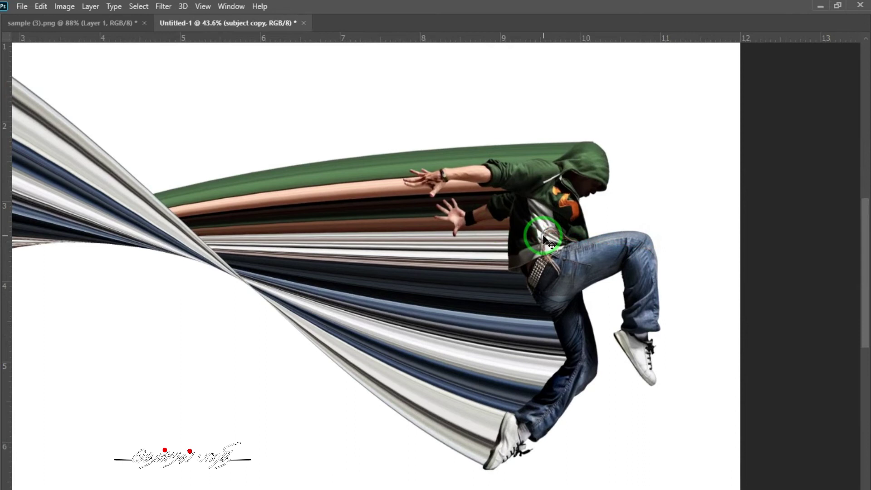
Turn the subject copy into a solid black silhouette with a Color Overlay and send it behind the original dancer
{"action": "left_click", "coordinate": [90, 6]}
{"action": "mouse_move", "coordinate": [117, 124]}
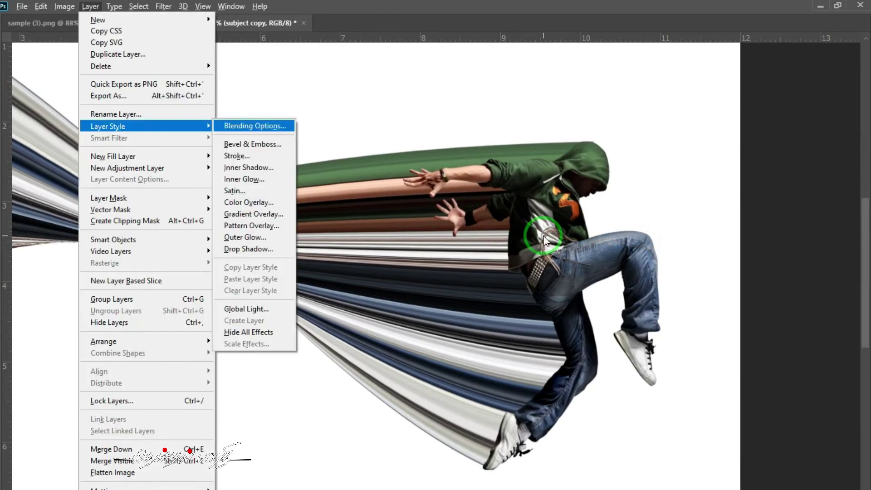
{"action": "left_click", "coordinate": [253, 208]}
{"action": "key", "text": "Return"}
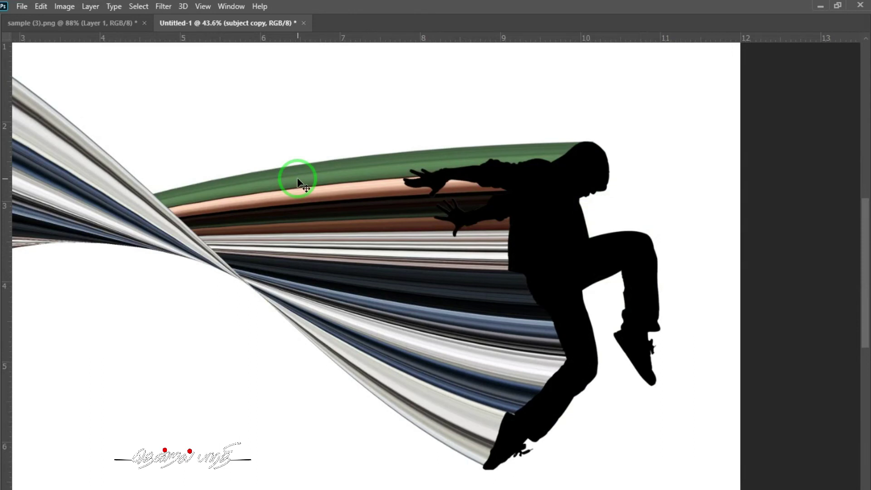
{"action": "key", "text": "ctrl+z"}
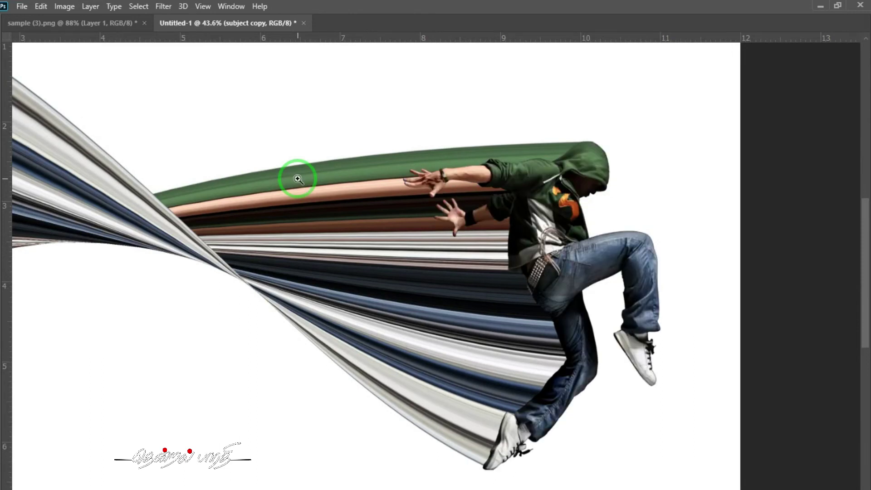
Shift the black silhouette slightly left of the dancer as a shadow and set its opacity to 40%
{"action": "key", "text": "v"}
{"action": "key", "text": "Left"}
{"action": "key", "text": "Left"}
{"action": "key", "text": "Left"}
{"action": "key", "text": "Left"}
{"action": "key", "text": "Left"}
{"action": "key", "text": "Left"}
{"action": "key", "text": "Left"}
{"action": "key", "text": "Left"}
{"action": "key", "text": "Left"}
{"action": "key", "text": "Left"}
{"action": "key", "text": "Left"}
{"action": "key", "text": "Left"}
{"action": "key", "text": "Left"}
{"action": "key", "text": "Left"}
{"action": "key", "text": "Left"}
{"action": "key", "text": "Left"}
{"action": "key", "text": "Left"}
{"action": "key", "text": "Left"}
{"action": "key", "text": "Left"}
{"action": "key", "text": "Left"}
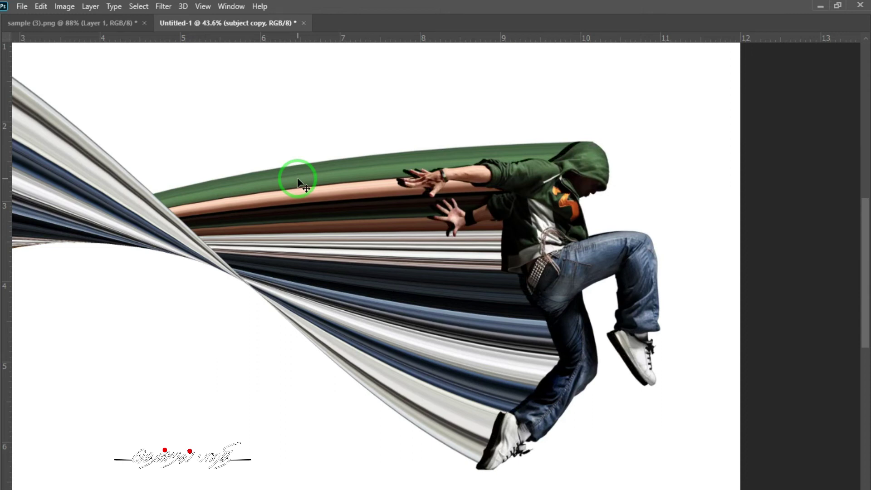
{"action": "key", "text": "4"}
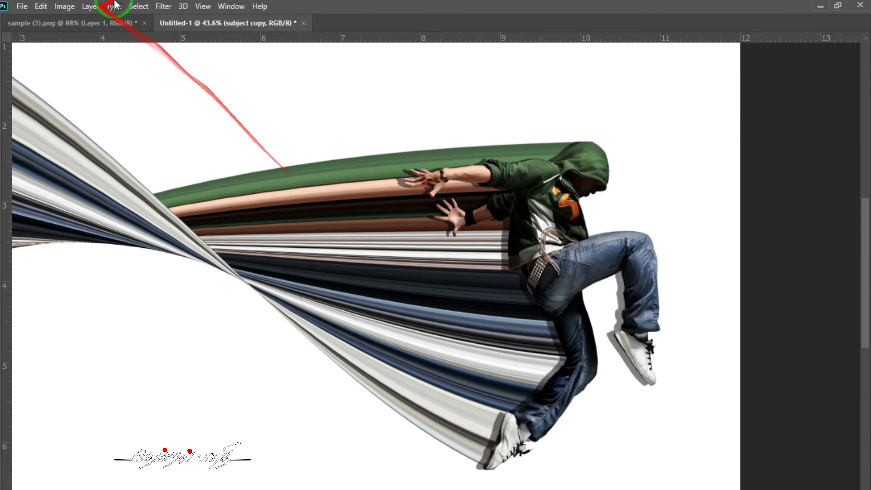
Soften the shadow layer with a Gaussian Blur of about 7.4 pixels
{"action": "left_click", "coordinate": [164, 6]}
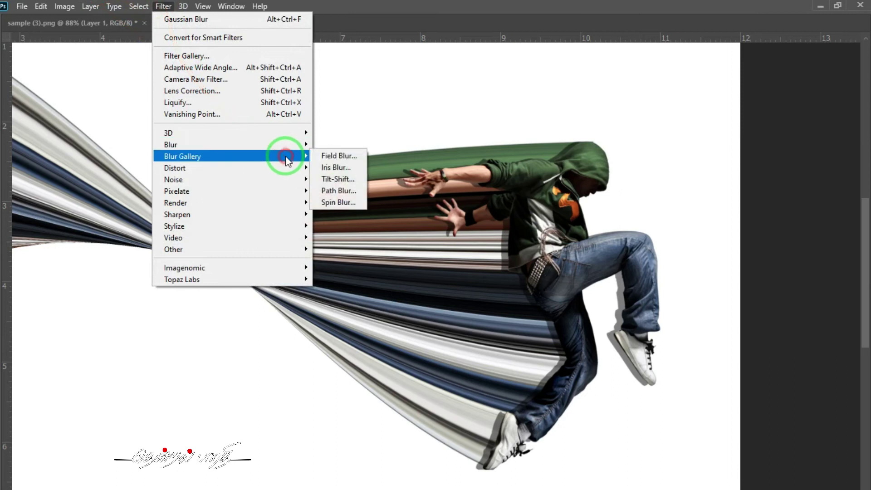
{"action": "mouse_move", "coordinate": [291, 144]}
{"action": "left_click", "coordinate": [347, 191]}
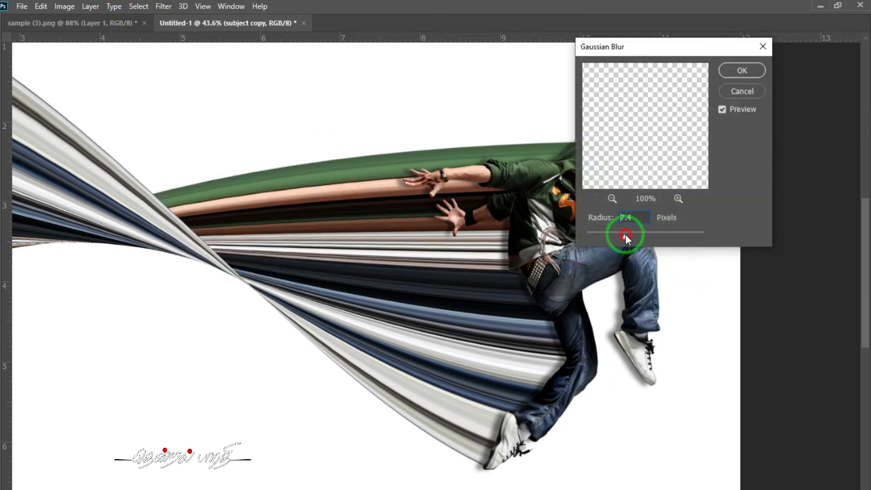
{"action": "left_click", "coordinate": [736, 70]}
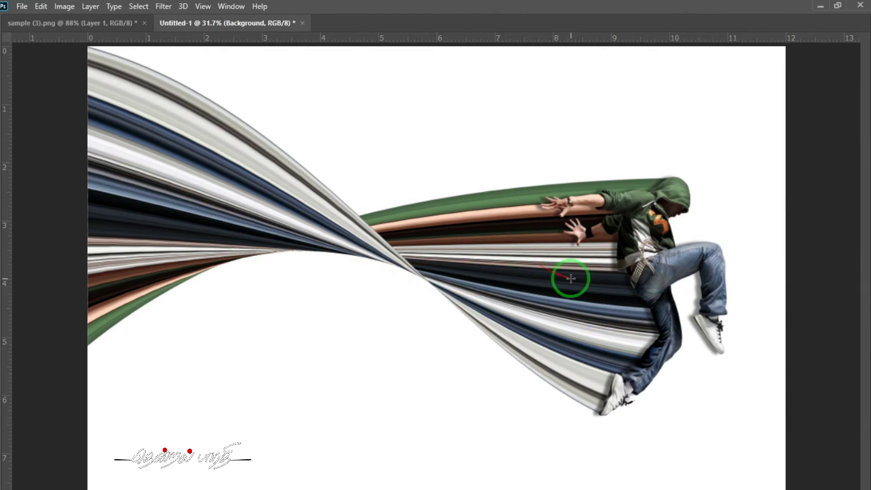
Add a gradient fill layer directly above the Background using the custom lime-to-olive green preset
{"action": "key", "text": "Tab"}
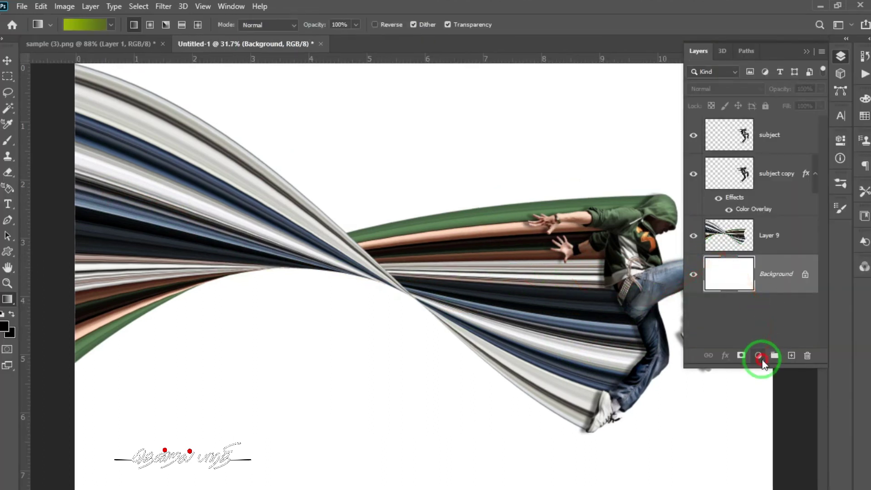
{"action": "left_click", "coordinate": [761, 356]}
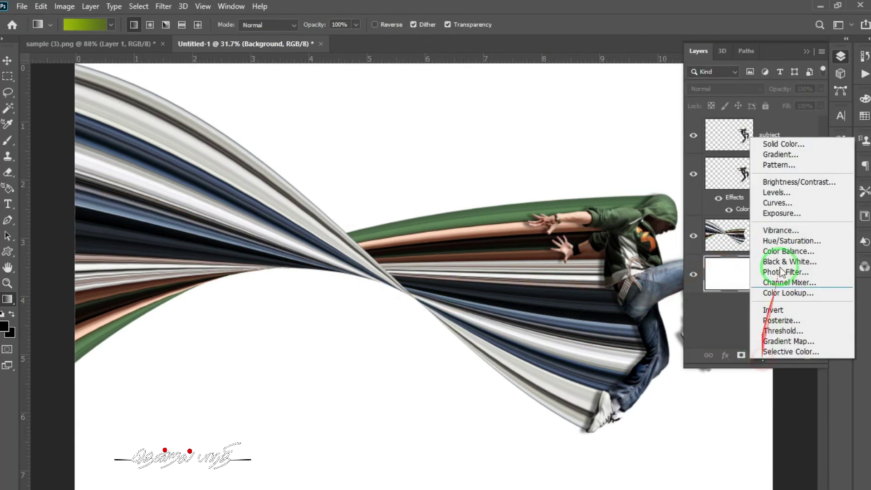
{"action": "left_click", "coordinate": [790, 156]}
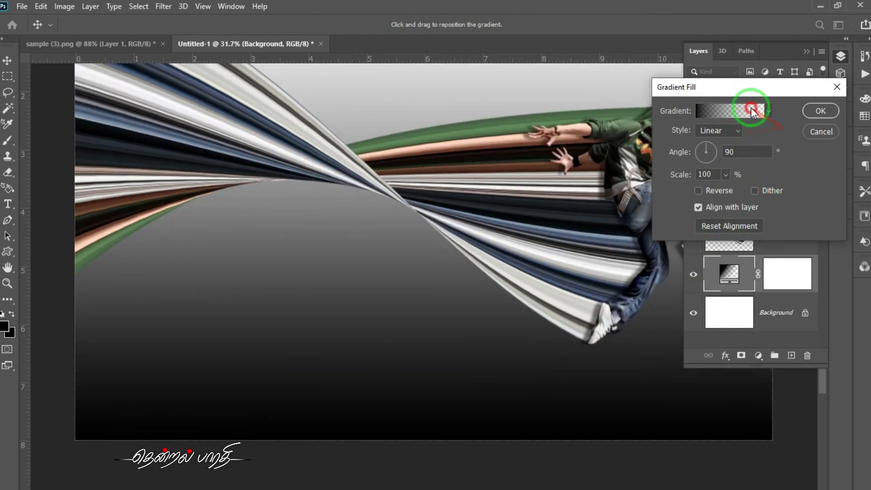
{"action": "left_click", "coordinate": [751, 111]}
{"action": "scroll", "coordinate": [655, 179], "scroll_direction": "down", "scroll_amount": 6}
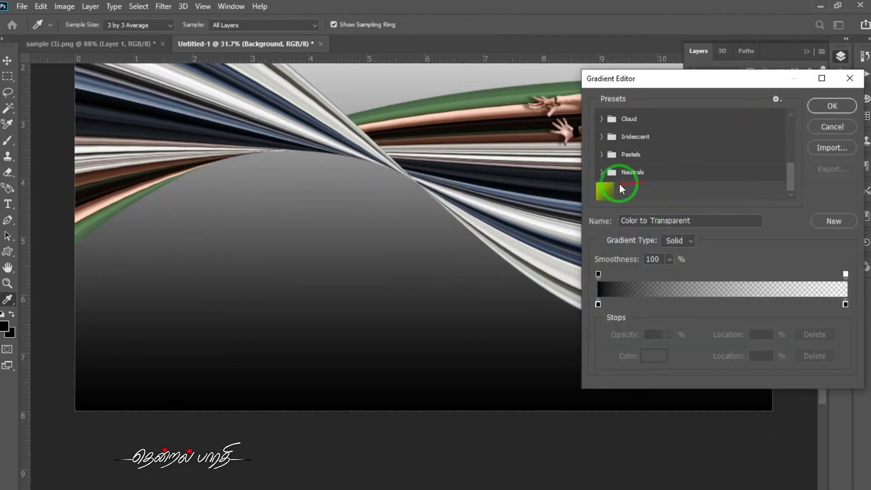
{"action": "left_click", "coordinate": [608, 190]}
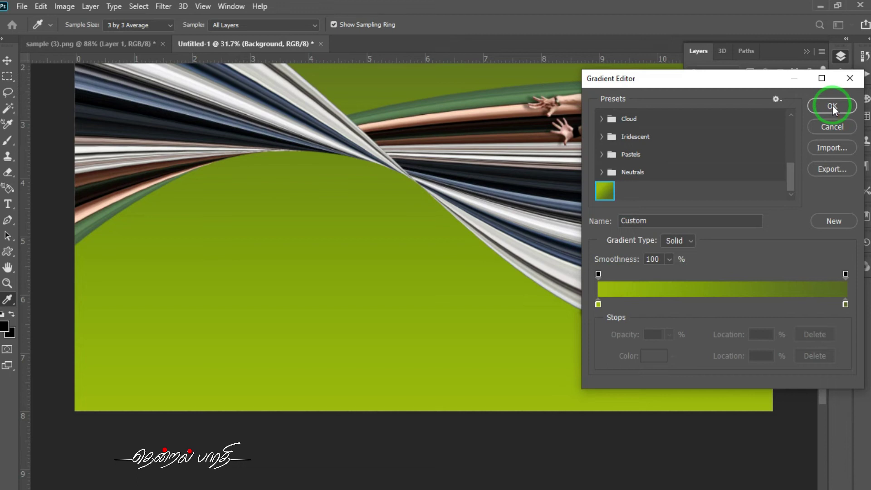
{"action": "left_click", "coordinate": [832, 105]}
Set the gradient fill's angle to 177.19° so the colours run across the canvas, and apply it
{"action": "mouse_move", "coordinate": [700, 146]}
{"action": "left_mouse_down"}
{"action": "mouse_move", "coordinate": [696, 155]}
{"action": "mouse_move", "coordinate": [707, 158]}
{"action": "mouse_move", "coordinate": [694, 153]}
{"action": "left_mouse_up"}
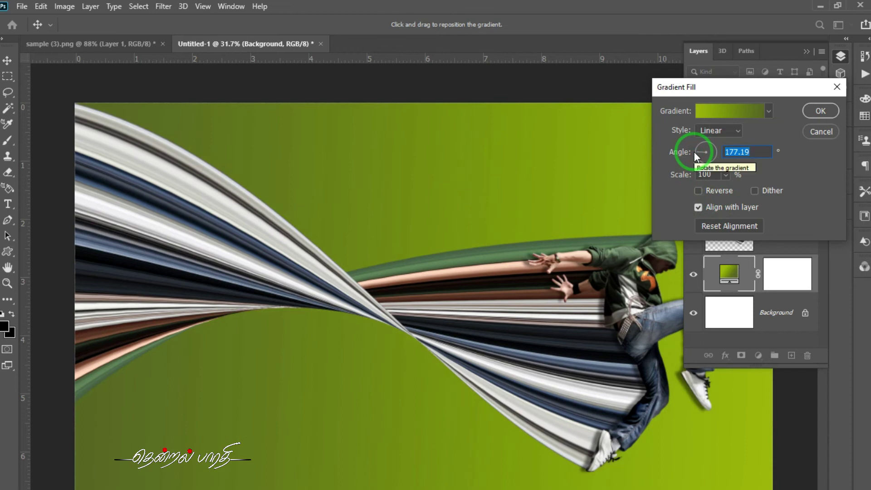
{"action": "left_click", "coordinate": [819, 111]}
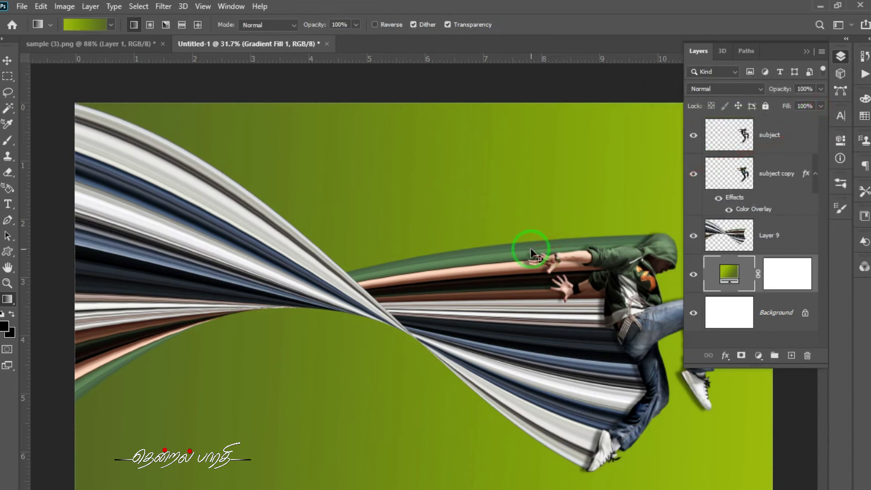
{"action": "scroll", "coordinate": [529, 249], "scroll_direction": "down", "scroll_amount": 1}
{"action": "key", "text": "Tab"}
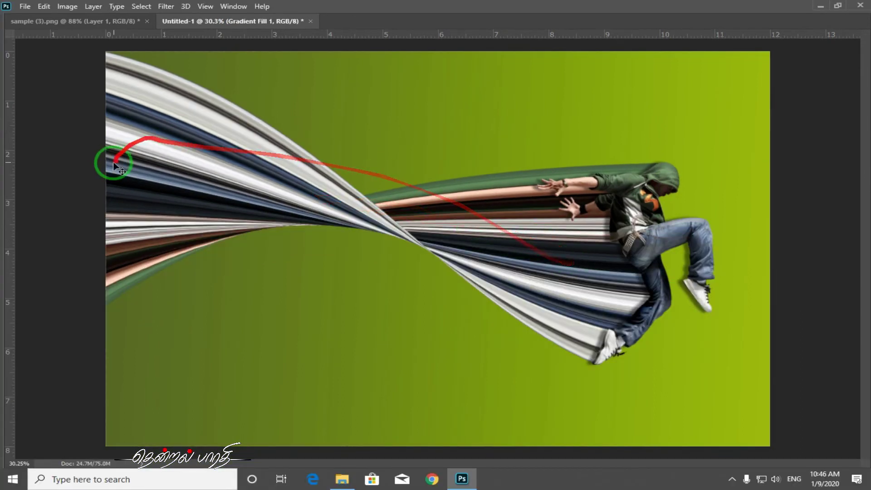
View reference image 3 from the Pixel strech folder, then return to the Photoshop document
{"action": "left_click", "coordinate": [820, 7]}
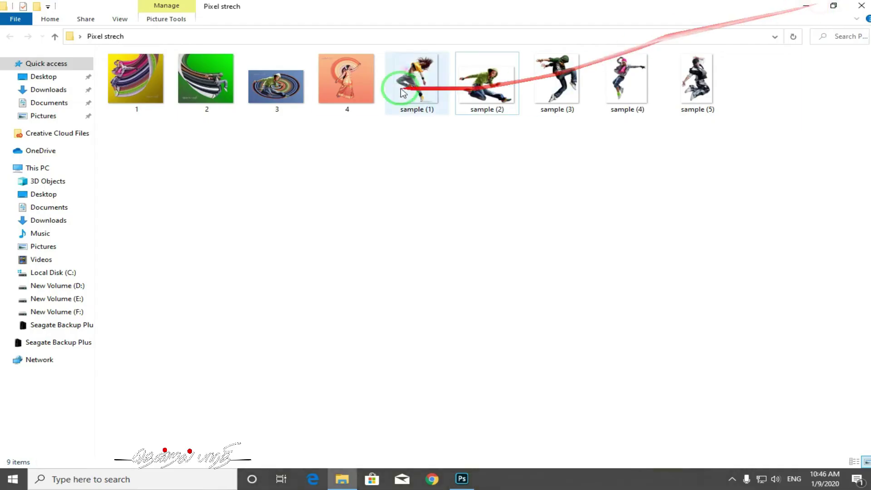
{"action": "left_click", "coordinate": [278, 84]}
{"action": "double_click", "coordinate": [279, 84]}
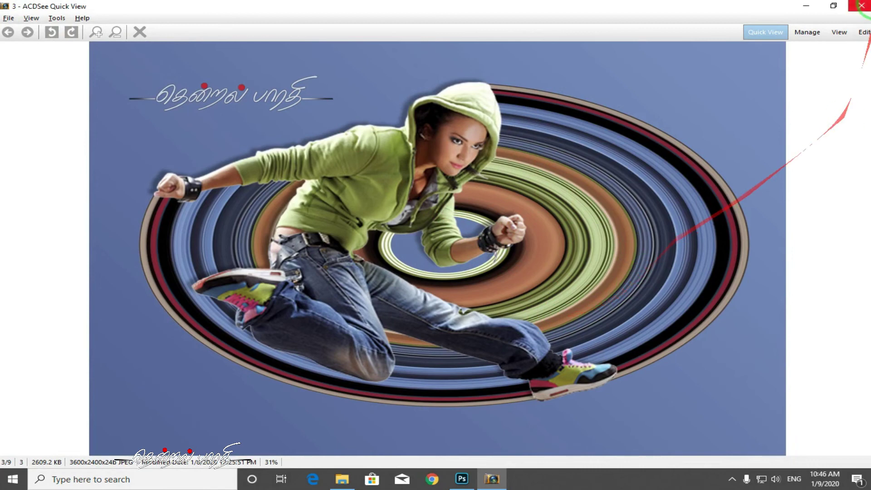
{"action": "left_click", "coordinate": [861, 5]}
{"action": "left_click", "coordinate": [462, 479]}
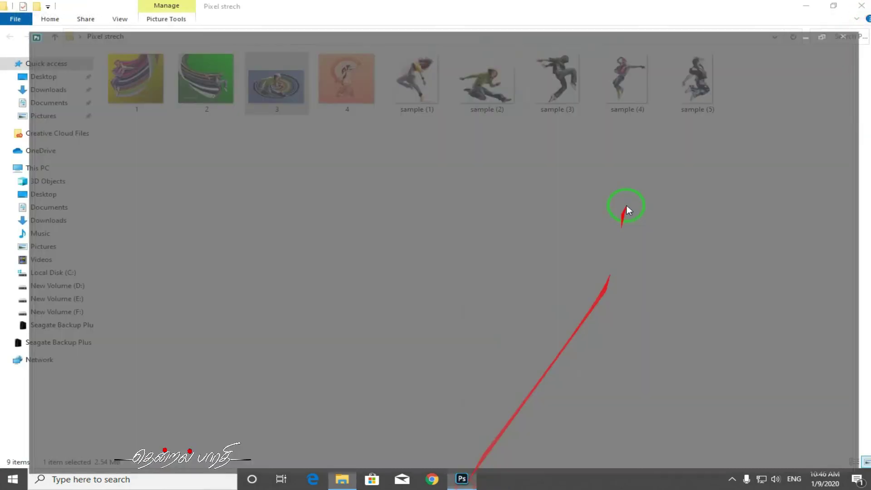
Delete the gradient fill layer and undo the shadow and twist edits back to the straight horizontal colour strips
{"action": "key", "text": "Delete"}
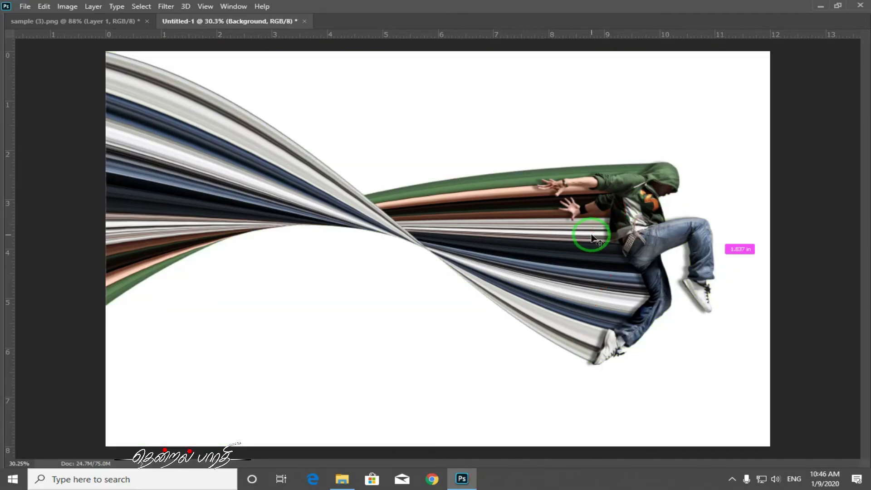
{"action": "key", "text": "ctrl+z"}
{"action": "key", "text": "ctrl+z"}
{"action": "key", "text": "ctrl+z"}
{"action": "key", "text": "ctrl+z"}
{"action": "key", "text": "ctrl+z"}
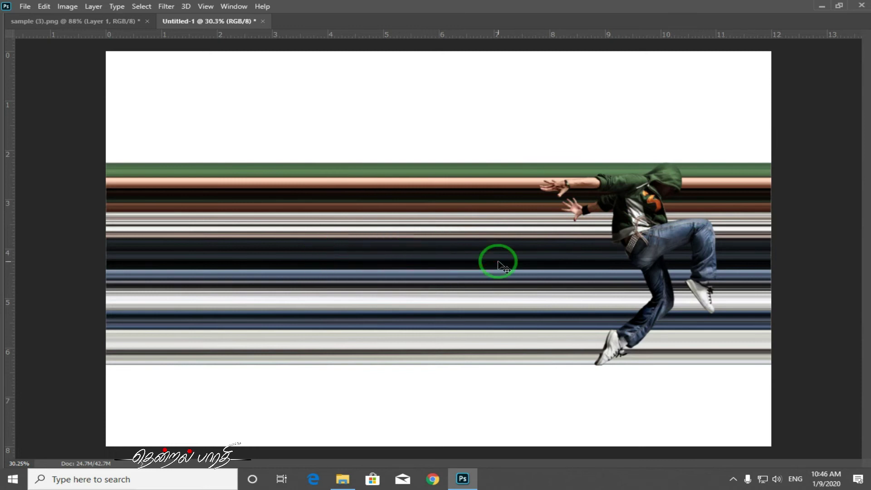
Apply the Polar Coordinates distortion to the colour strip layer with the Rectangular to Polar option
{"action": "key", "text": "ctrl+minus"}
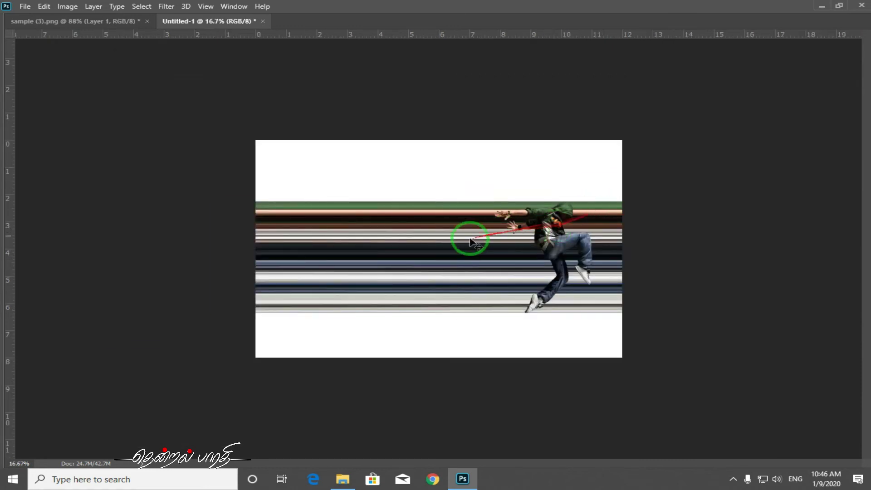
{"action": "right_click", "coordinate": [389, 250]}
{"action": "left_click", "coordinate": [401, 252]}
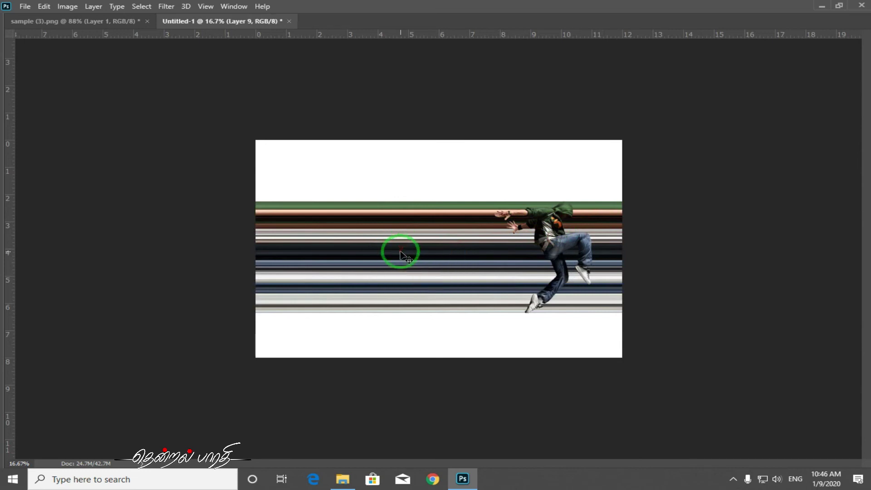
{"action": "left_click", "coordinate": [164, 8]}
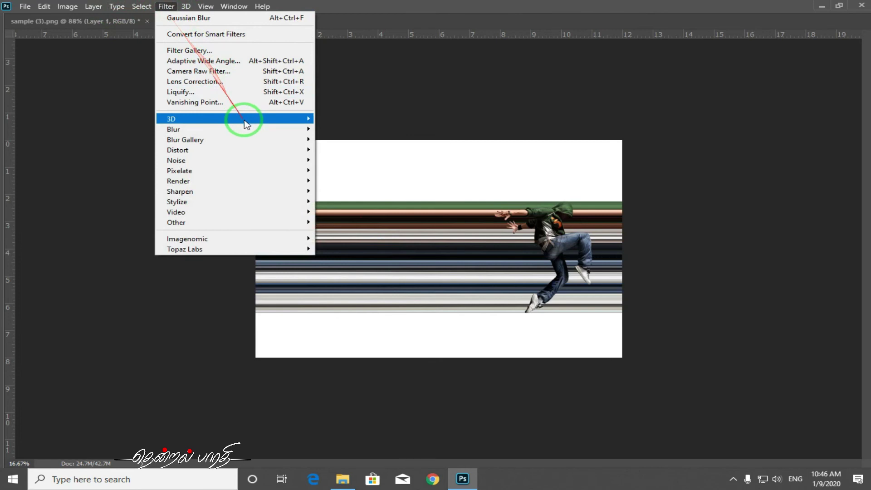
{"action": "mouse_move", "coordinate": [207, 150]}
{"action": "left_click", "coordinate": [361, 170]}
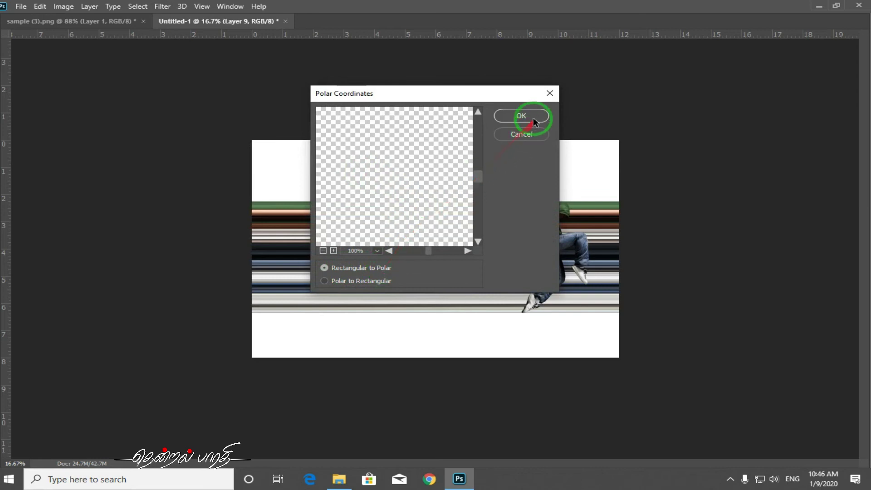
{"action": "left_click", "coordinate": [521, 116]}
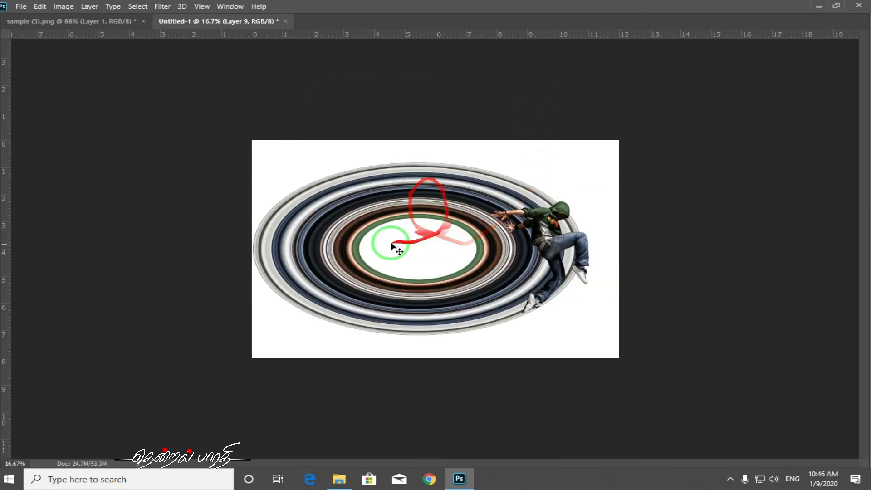
Reposition the striped rings and scale them down to about 4.9 in wide by 3.8 in high
{"action": "left_click_drag", "start_coordinate": [433, 197], "coordinate": [499, 187]}
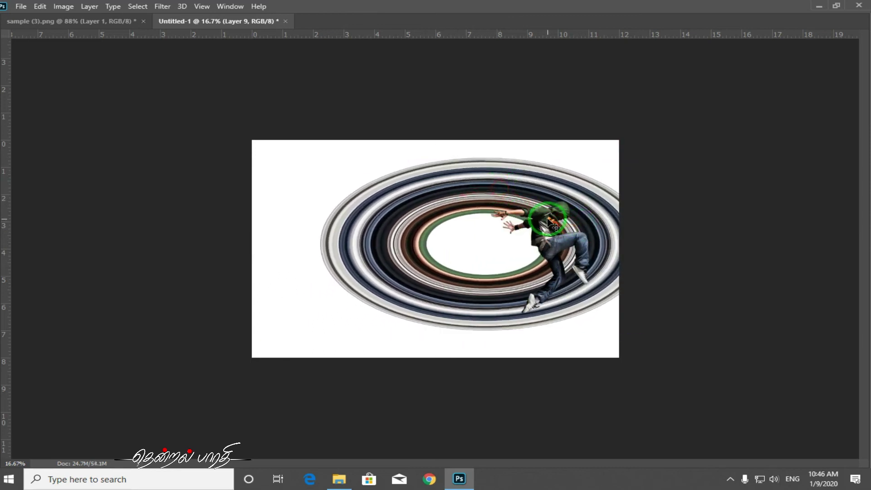
{"action": "key", "text": "ctrl+t"}
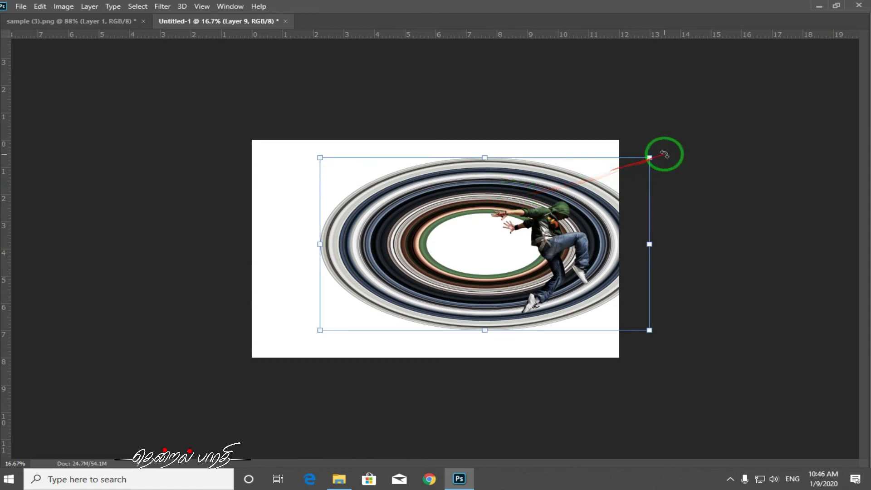
{"action": "left_click_drag", "start_coordinate": [649, 157], "coordinate": [540, 214]}
{"action": "left_click_drag", "start_coordinate": [542, 270], "coordinate": [470, 274]}
{"action": "key", "text": "Return"}
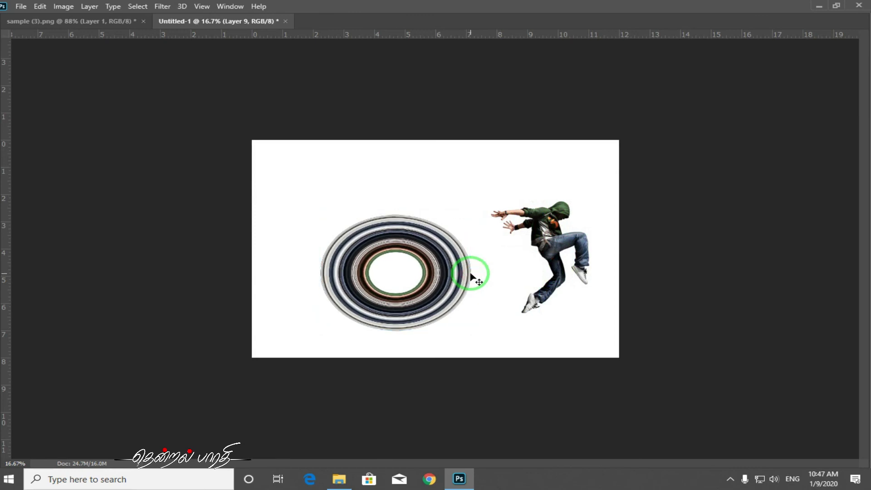
Move the dancer onto the striped rings so the body covers their middle and the rear shoe meets the lower rim
{"action": "left_click_drag", "start_coordinate": [556, 246], "coordinate": [504, 278]}
{"action": "left_click_drag", "start_coordinate": [476, 278], "coordinate": [536, 191]}
{"action": "scroll", "coordinate": [536, 190], "scroll_direction": "down", "scroll_amount": 4}
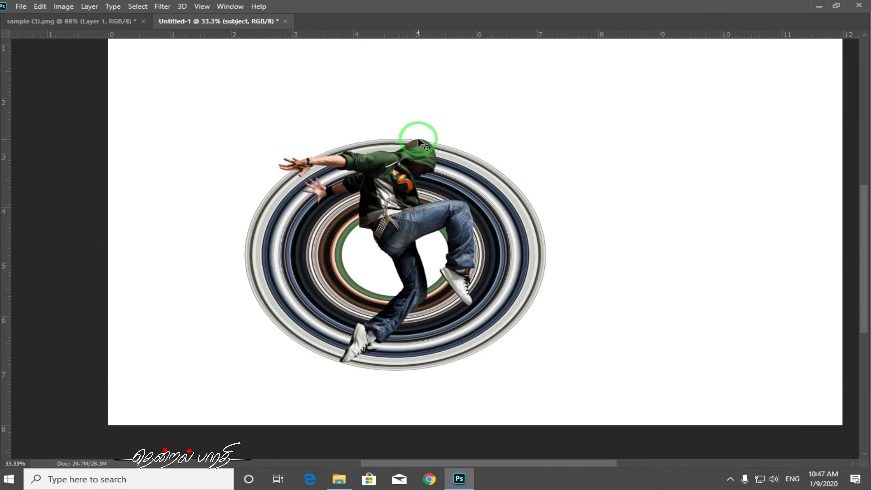
Select the rings' half in front of the dancer freehand along the body, invert the selection, and mask that half out
{"action": "right_click", "coordinate": [516, 205]}
{"action": "left_click", "coordinate": [534, 210]}
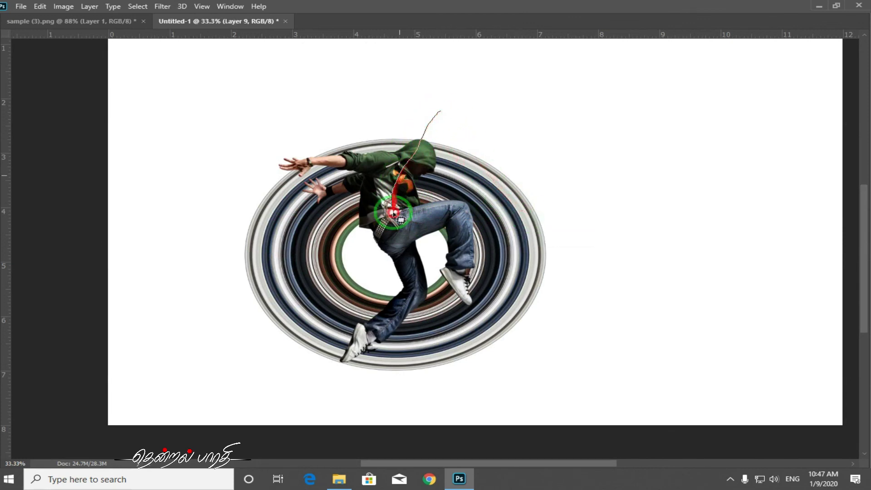
{"action": "mouse_move", "coordinate": [344, 366]}
{"action": "left_mouse_down"}
{"action": "mouse_move", "coordinate": [362, 389]}
{"action": "mouse_move", "coordinate": [393, 393]}
{"action": "mouse_move", "coordinate": [518, 394]}
{"action": "mouse_move", "coordinate": [617, 308]}
{"action": "mouse_move", "coordinate": [577, 137]}
{"action": "mouse_move", "coordinate": [509, 66]}
{"action": "mouse_move", "coordinate": [480, 69]}
{"action": "left_mouse_up"}
{"action": "key", "text": "Tab"}
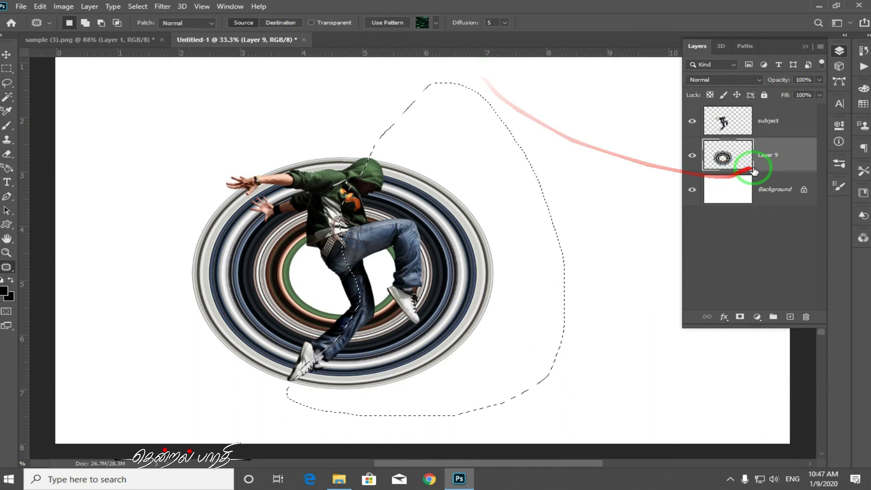
{"action": "key", "text": "ctrl+shift+i"}
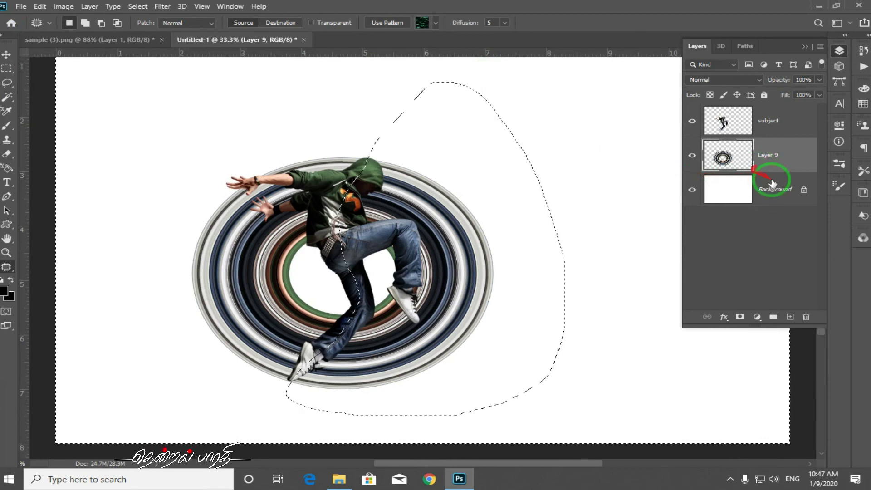
{"action": "left_click", "coordinate": [740, 316]}
Paint black on the ring layer's mask with a 70 px brush at 100% opacity to hide leftover strips around the rear shoe
{"action": "key", "text": "z"}
{"action": "left_click_drag", "start_coordinate": [344, 255], "coordinate": [378, 272]}
{"action": "key", "text": "space"}
{"action": "left_click_drag", "start_coordinate": [376, 290], "coordinate": [399, 186]}
{"action": "left_click_drag", "start_coordinate": [320, 334], "coordinate": [381, 355]}
{"action": "key", "text": "space"}
{"action": "left_click_drag", "start_coordinate": [311, 352], "coordinate": [352, 309]}
{"action": "left_click_drag", "start_coordinate": [344, 324], "coordinate": [374, 343]}
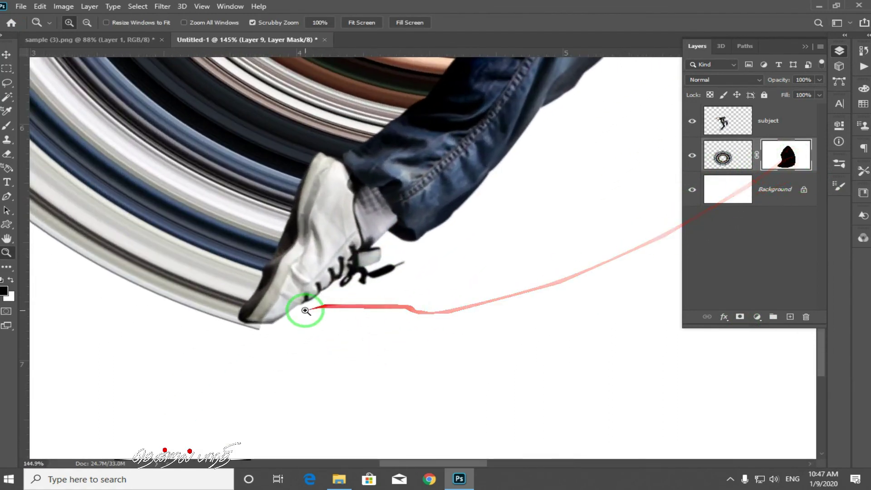
{"action": "key", "text": "b"}
{"action": "key", "text": "bracketleft"}
{"action": "key", "text": "bracketleft"}
{"action": "key", "text": "bracketleft"}
{"action": "key", "text": "bracketleft"}
{"action": "key", "text": "bracketleft"}
{"action": "key", "text": "bracketleft"}
{"action": "key", "text": "bracketleft"}
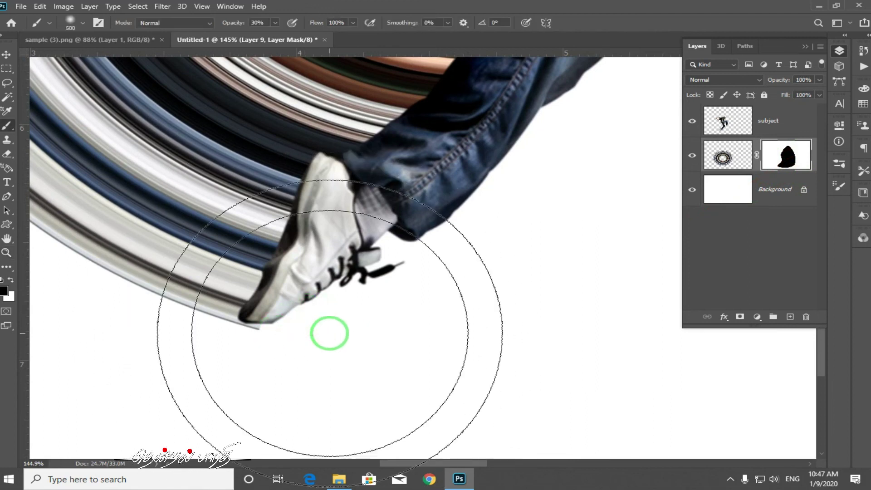
{"action": "key", "text": "bracketleft"}
{"action": "key", "text": "bracketleft"}
{"action": "key", "text": "bracketleft"}
{"action": "key", "text": "bracketleft"}
{"action": "key", "text": "bracketleft"}
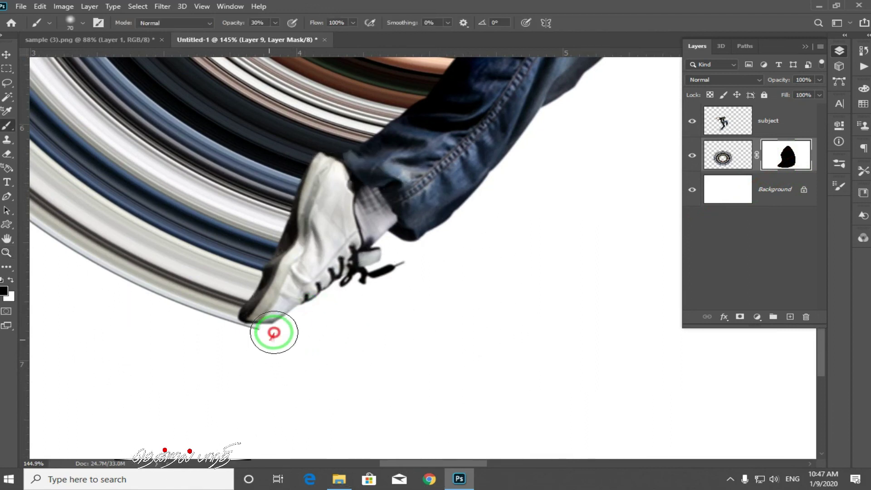
{"action": "left_click_drag", "start_coordinate": [262, 338], "coordinate": [358, 271]}
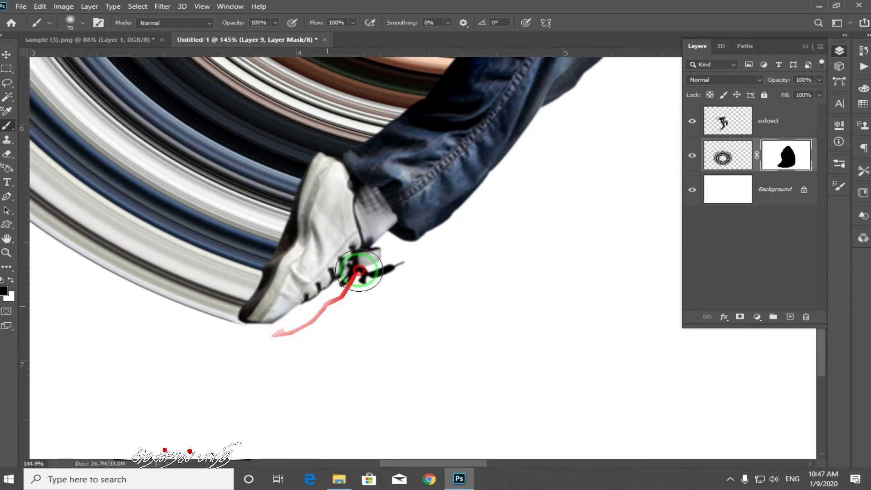
{"action": "left_click_drag", "start_coordinate": [412, 194], "coordinate": [291, 379]}
{"action": "left_click_drag", "start_coordinate": [381, 326], "coordinate": [383, 366]}
{"action": "left_click_drag", "start_coordinate": [398, 306], "coordinate": [408, 415]}
{"action": "left_click_drag", "start_coordinate": [401, 259], "coordinate": [416, 428]}
{"action": "mouse_move", "coordinate": [427, 349]}
{"action": "left_mouse_down"}
{"action": "mouse_move", "coordinate": [485, 331]}
{"action": "mouse_move", "coordinate": [478, 271]}
{"action": "left_mouse_up"}
{"action": "scroll", "coordinate": [478, 271], "scroll_direction": "down", "scroll_amount": 6}
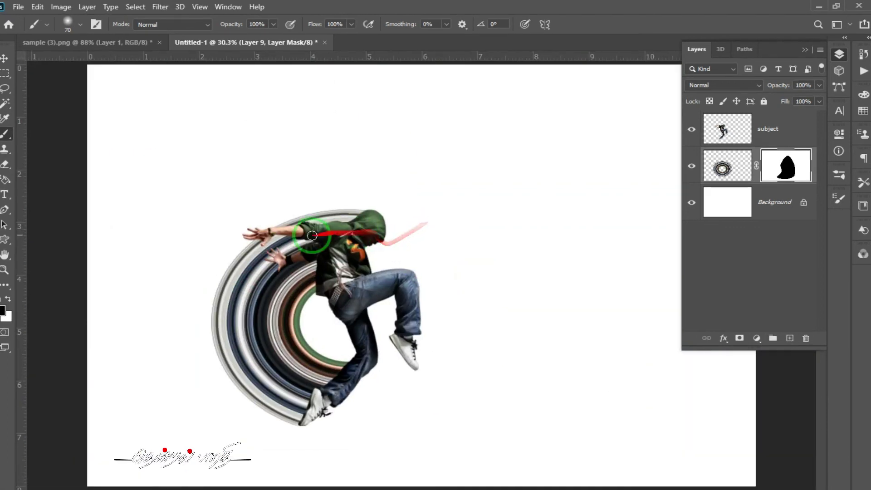
{"action": "left_click", "coordinate": [159, 7]}
{"action": "mouse_move", "coordinate": [271, 166]}
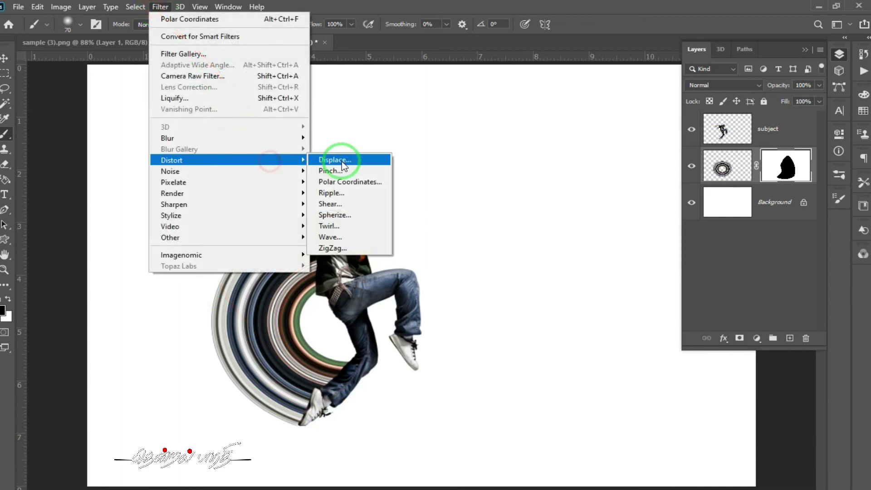
{"action": "left_click", "coordinate": [472, 180]}
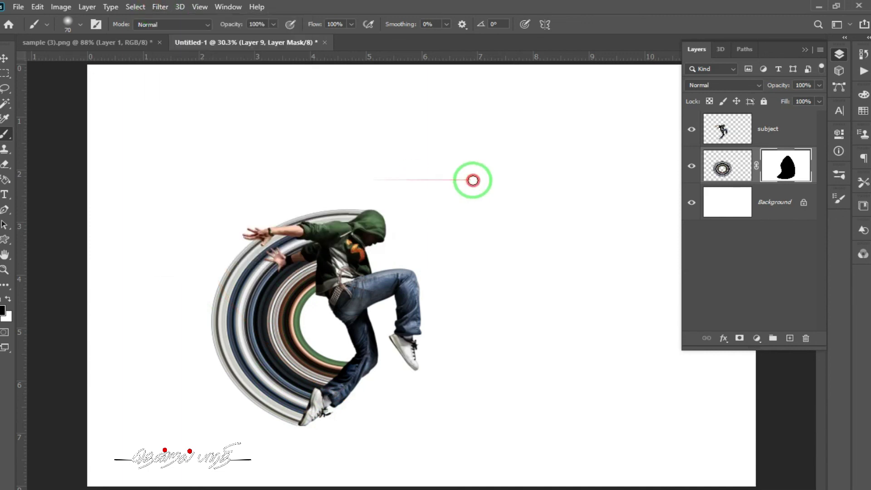
{"action": "left_click", "coordinate": [38, 7]}
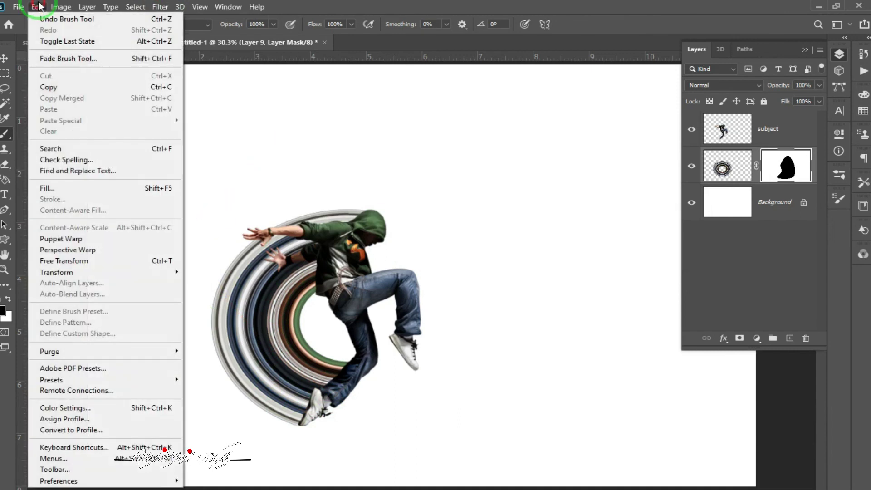
{"action": "mouse_move", "coordinate": [177, 272]}
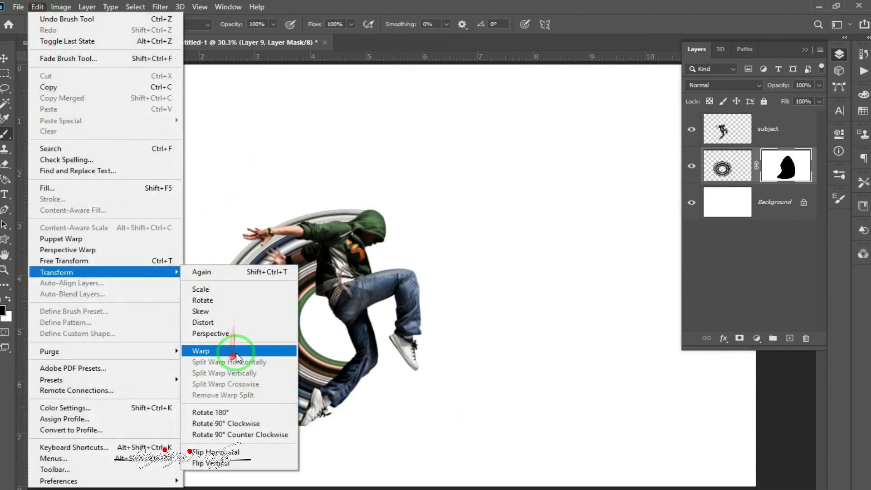
{"action": "left_click", "coordinate": [533, 233]}
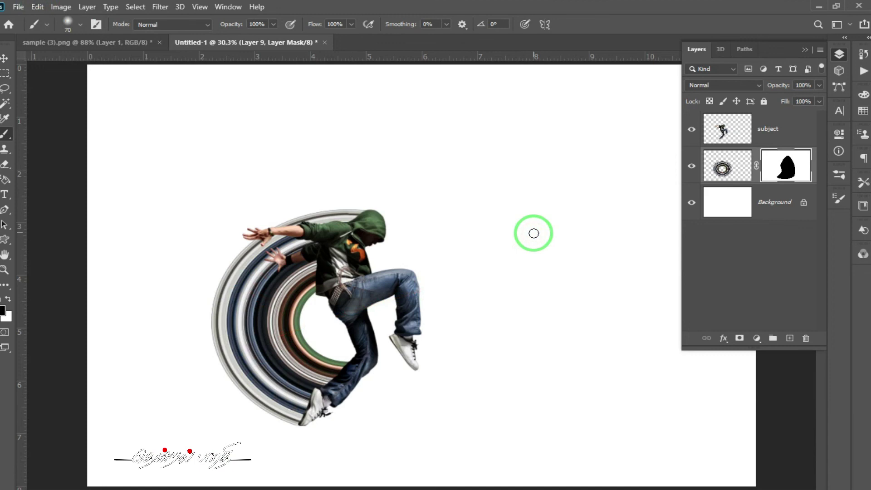